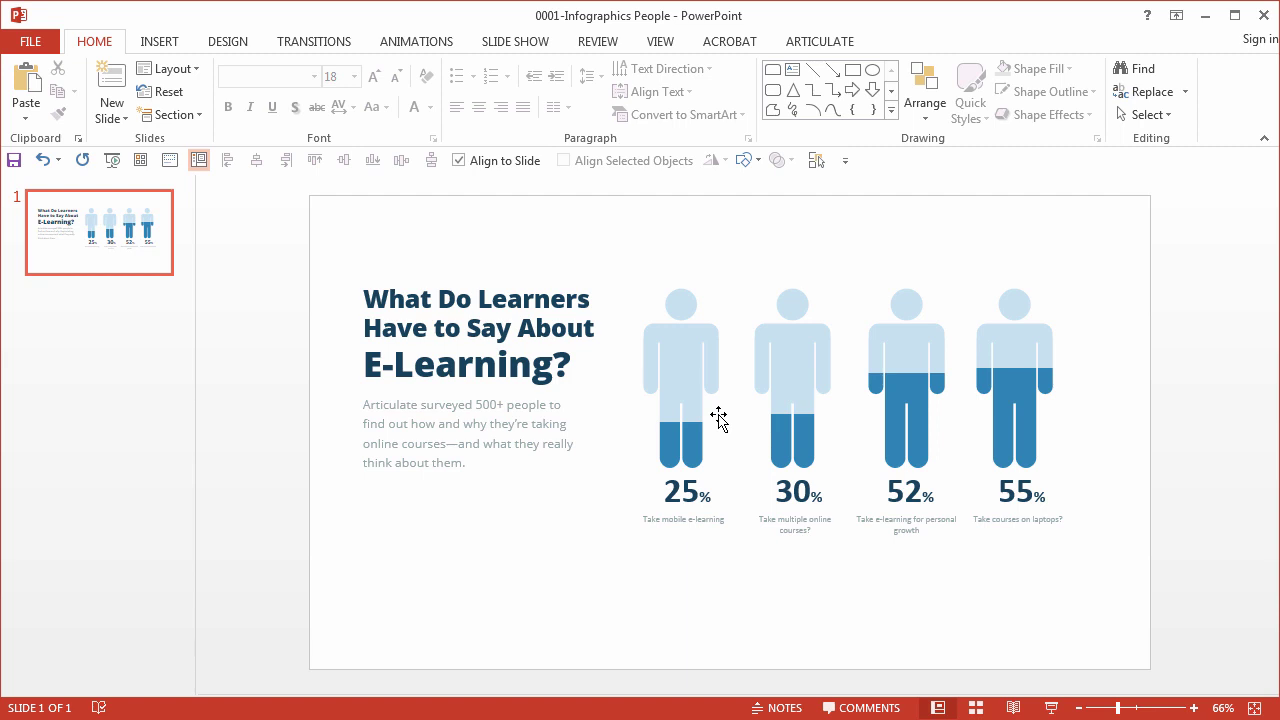
Step: Glance at the Shapes gallery, then show the Quick Access Toolbar above the ribbon
left_click(744, 161)
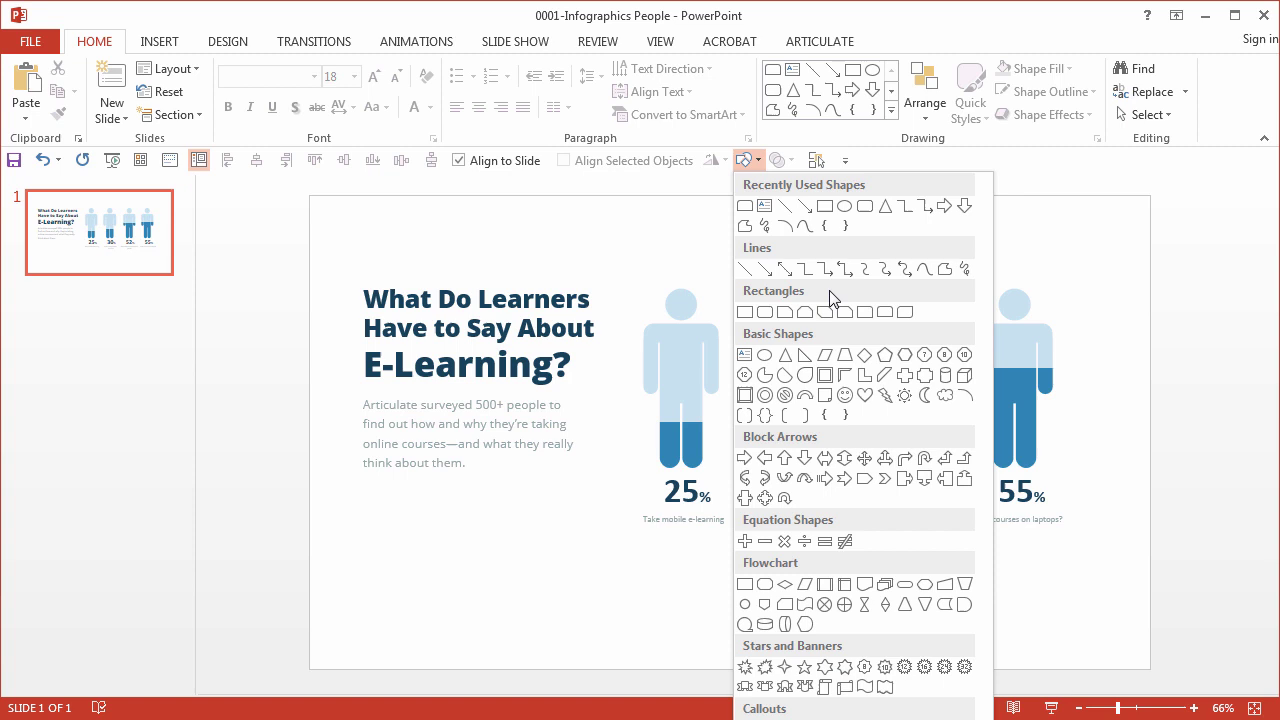
left_click(670, 315)
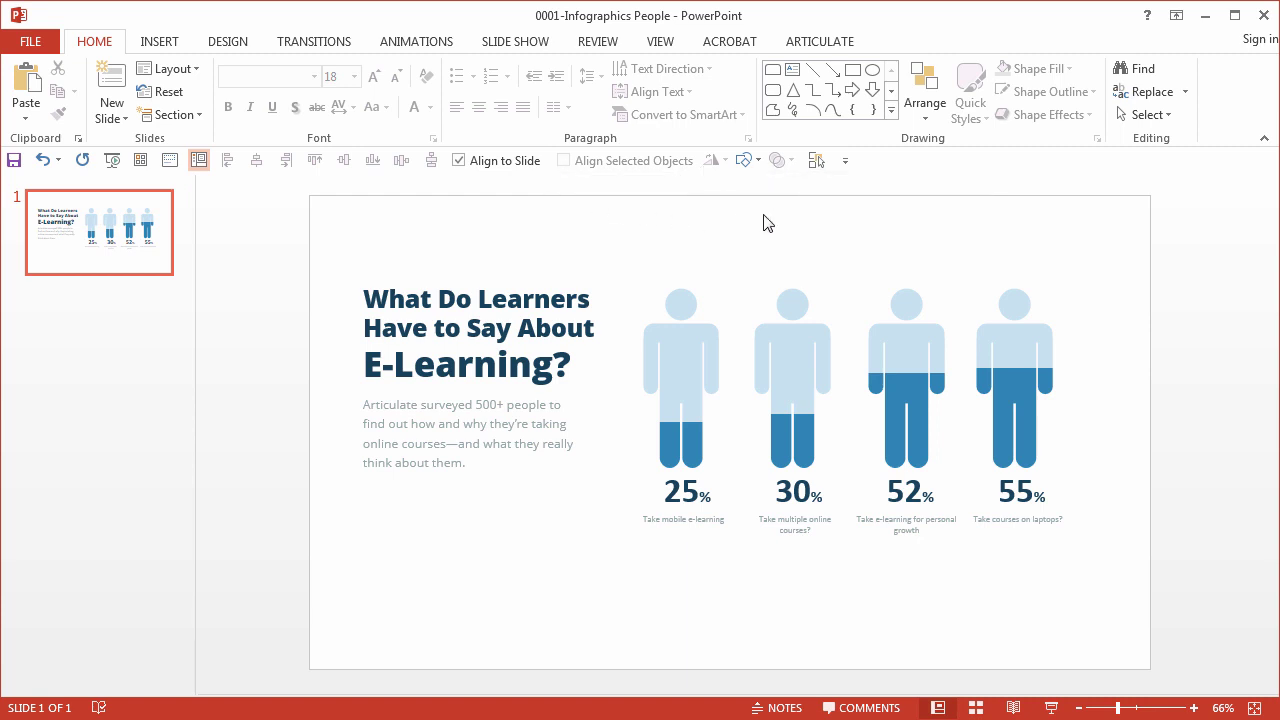
left_click(845, 162)
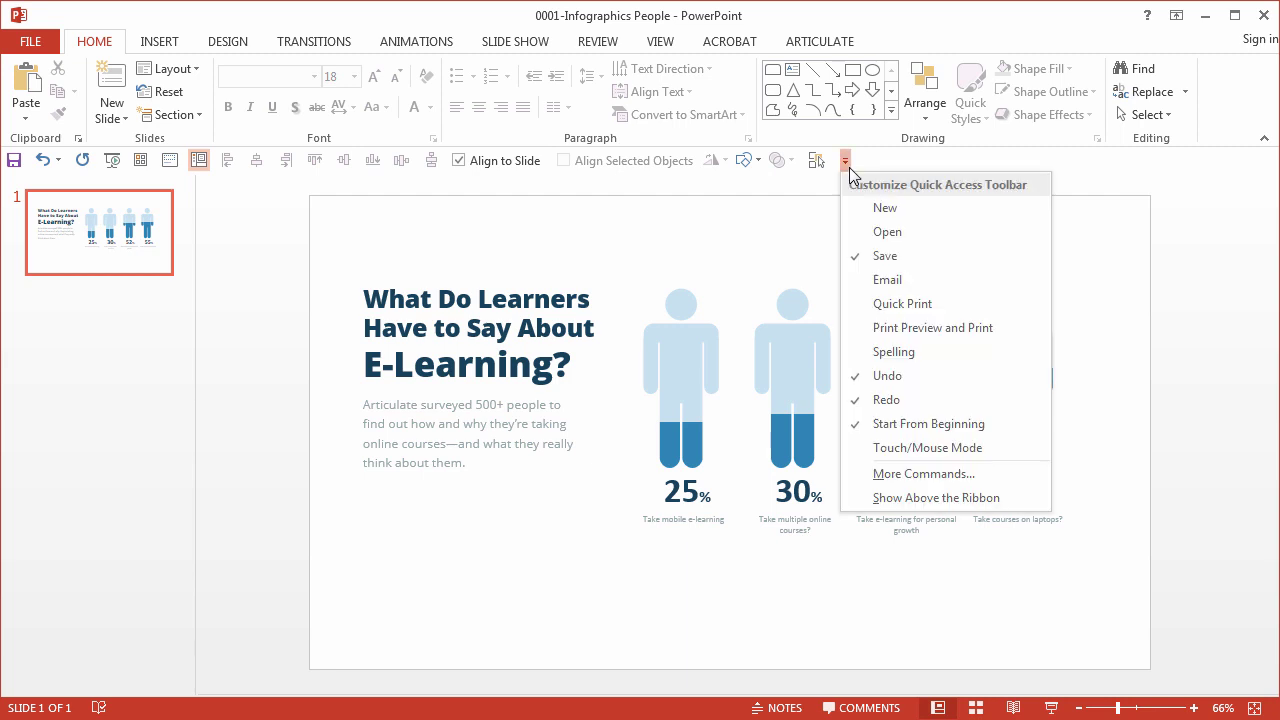
left_click(985, 500)
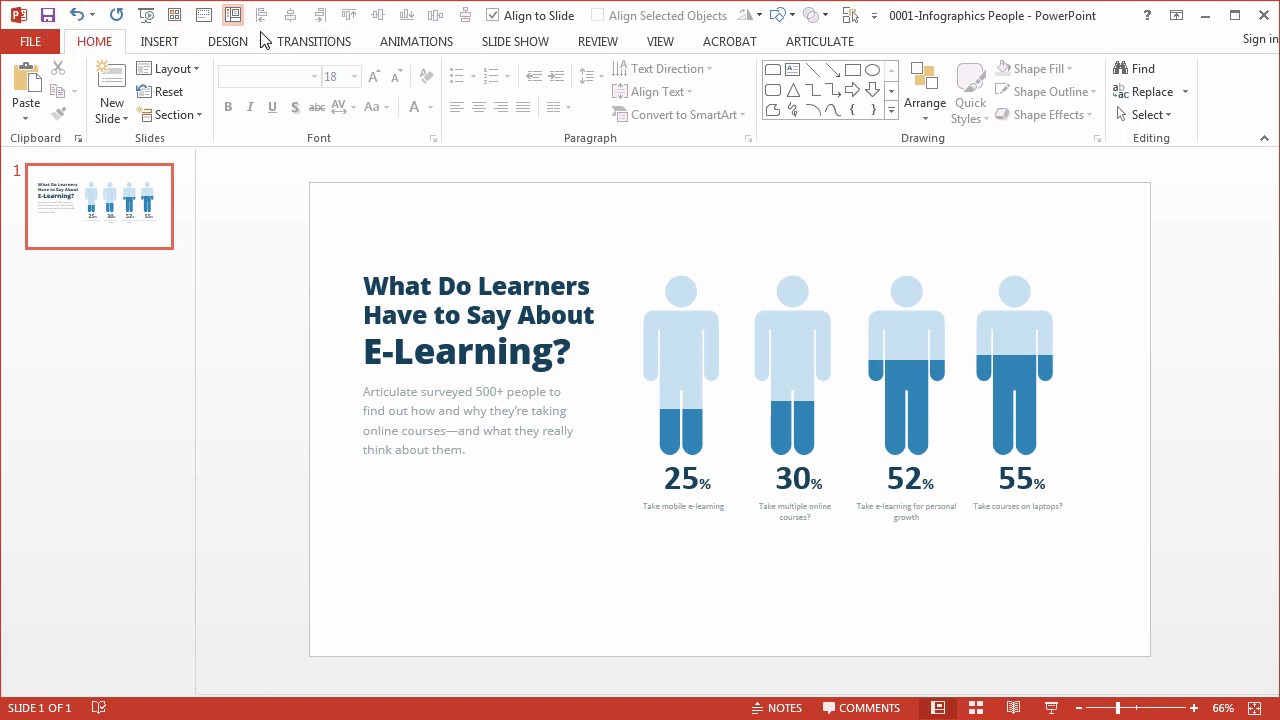
Step: Browse the Design and View tabs, then return the Quick Access Toolbar below the ribbon
left_click(230, 42)
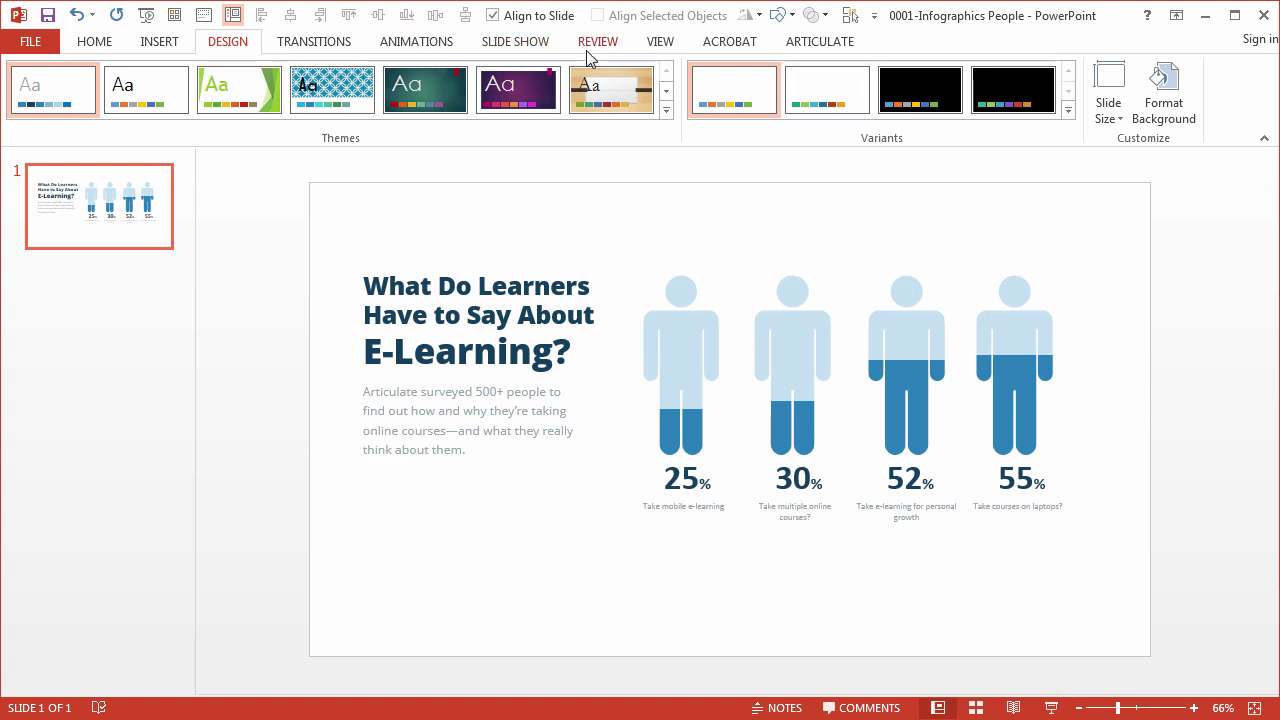
left_click(660, 42)
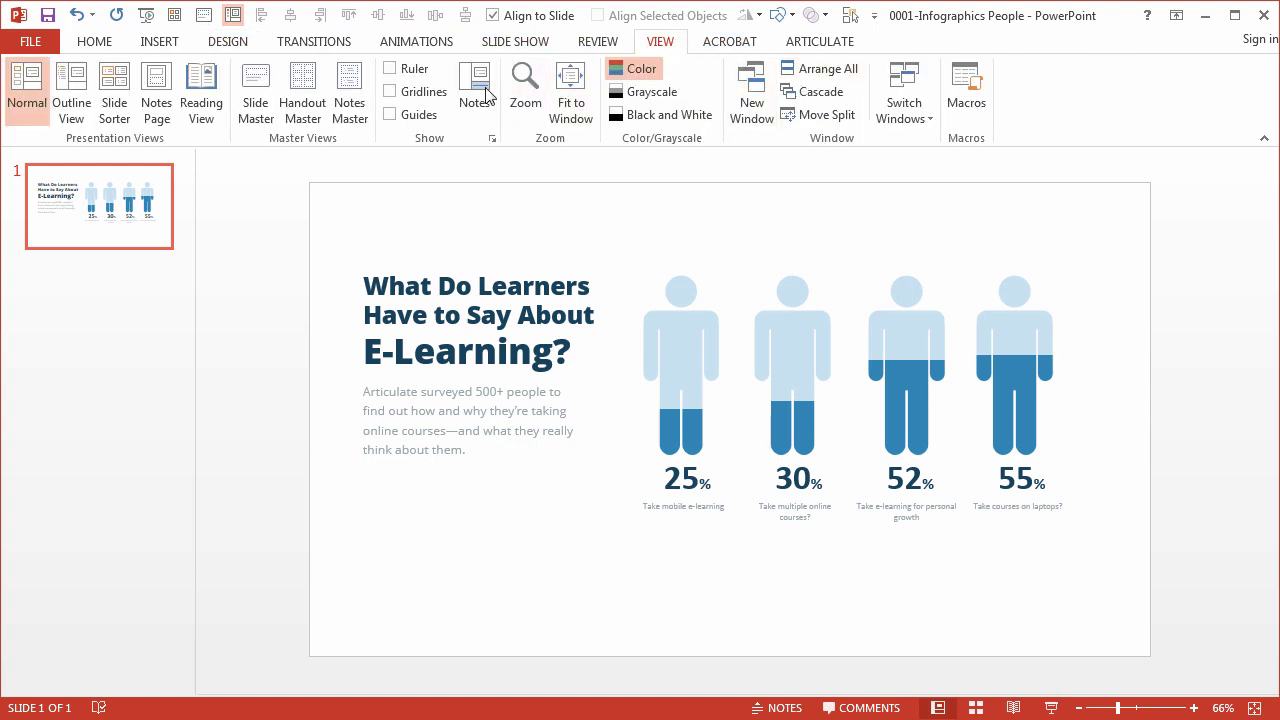
right_click(361, 74)
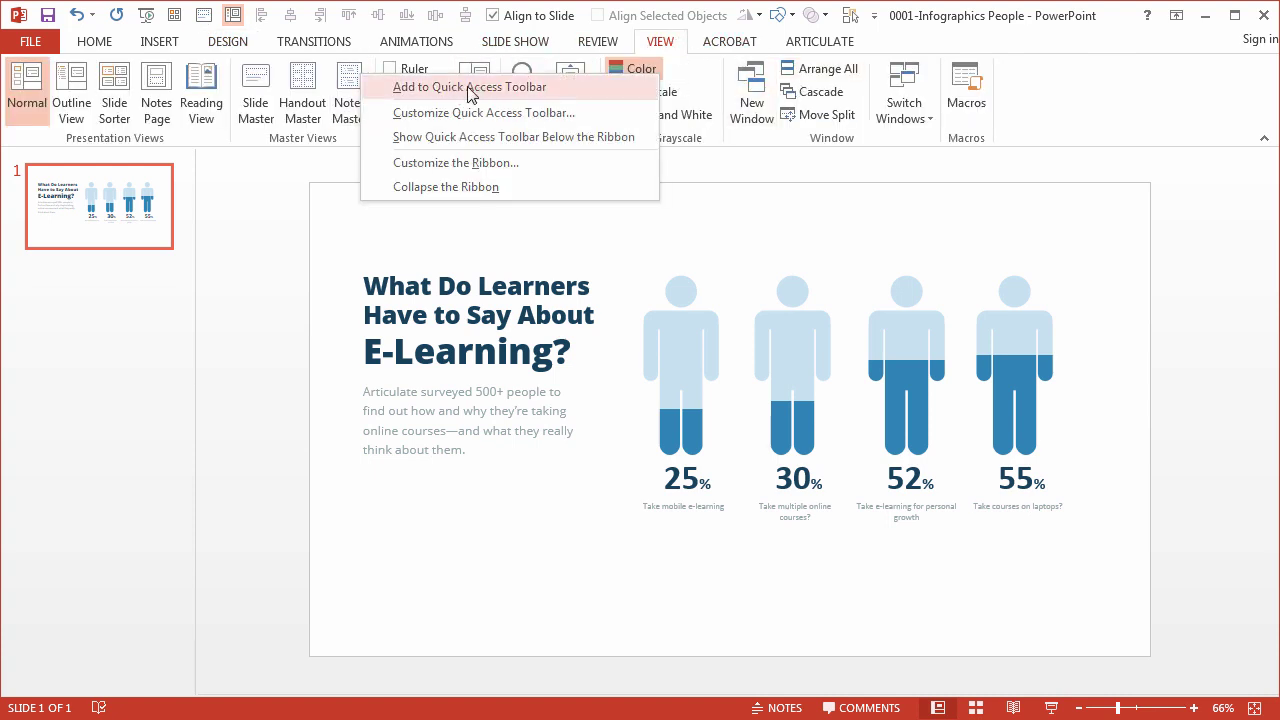
left_click(1058, 98)
left_click(874, 15)
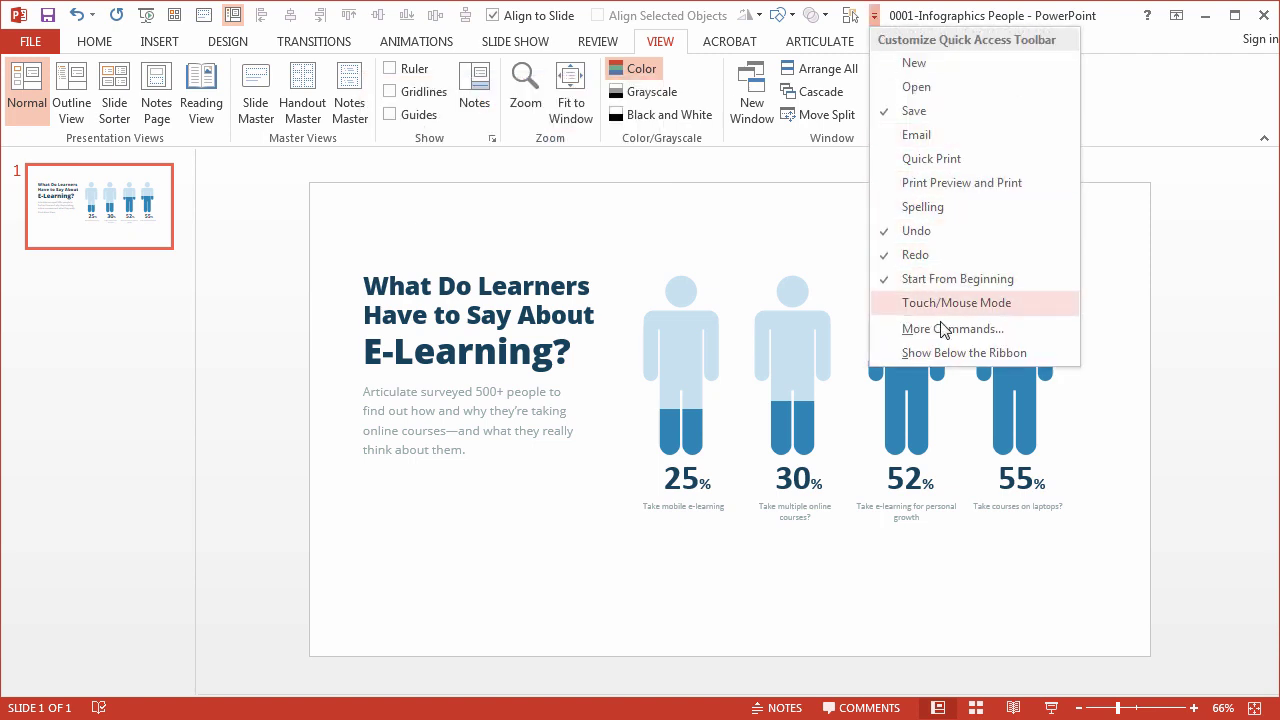
left_click(960, 353)
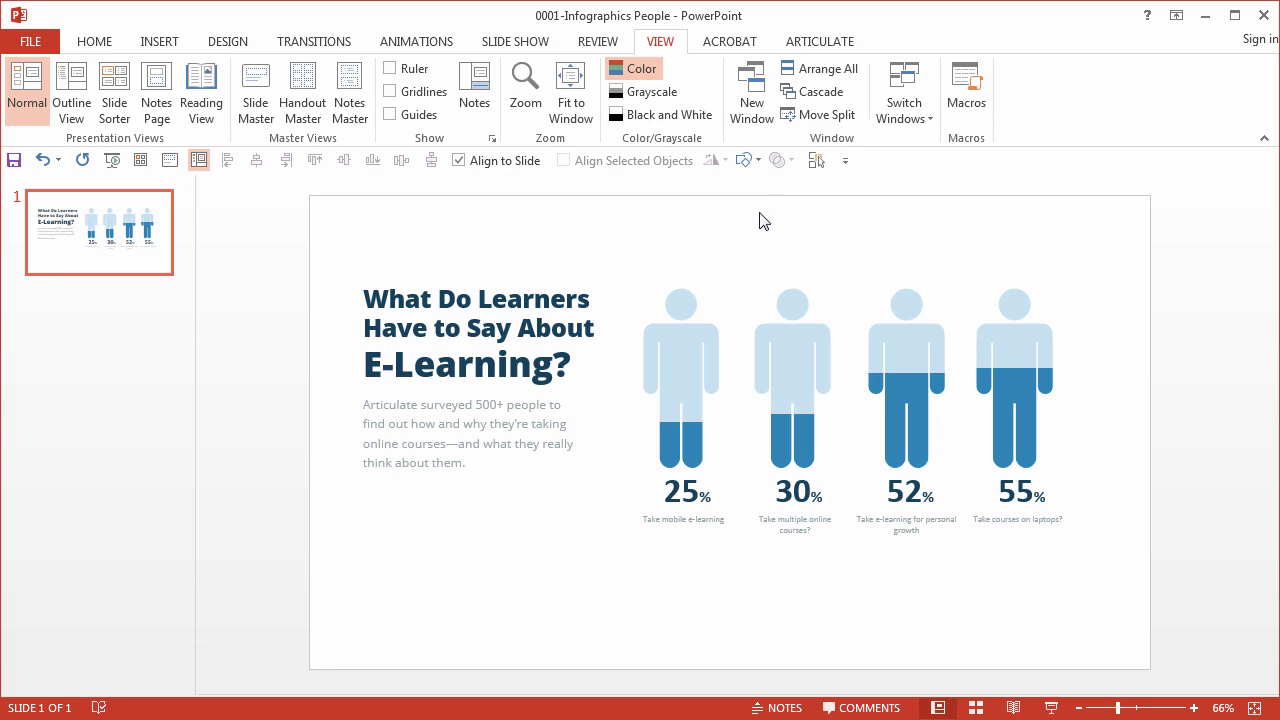
Step: Add a blank slide 2 and draw a 0.95" blue Oval circle near its top
right_click(126, 348)
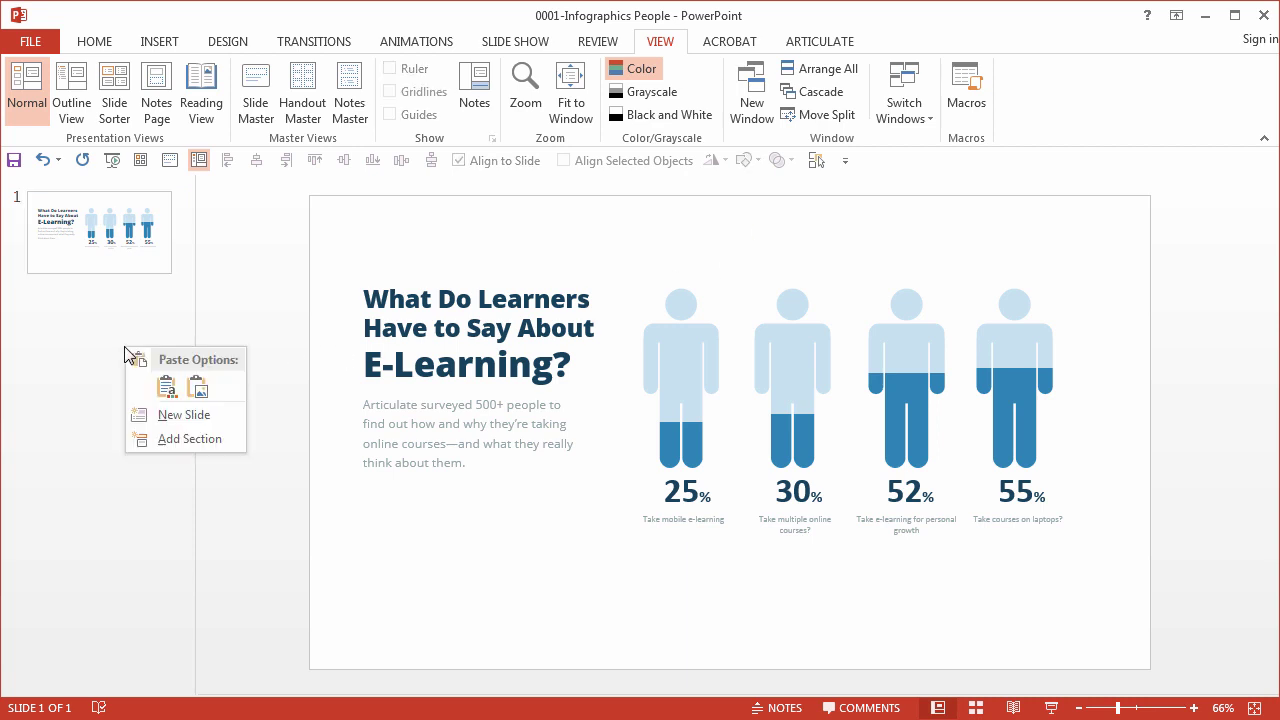
left_click(184, 414)
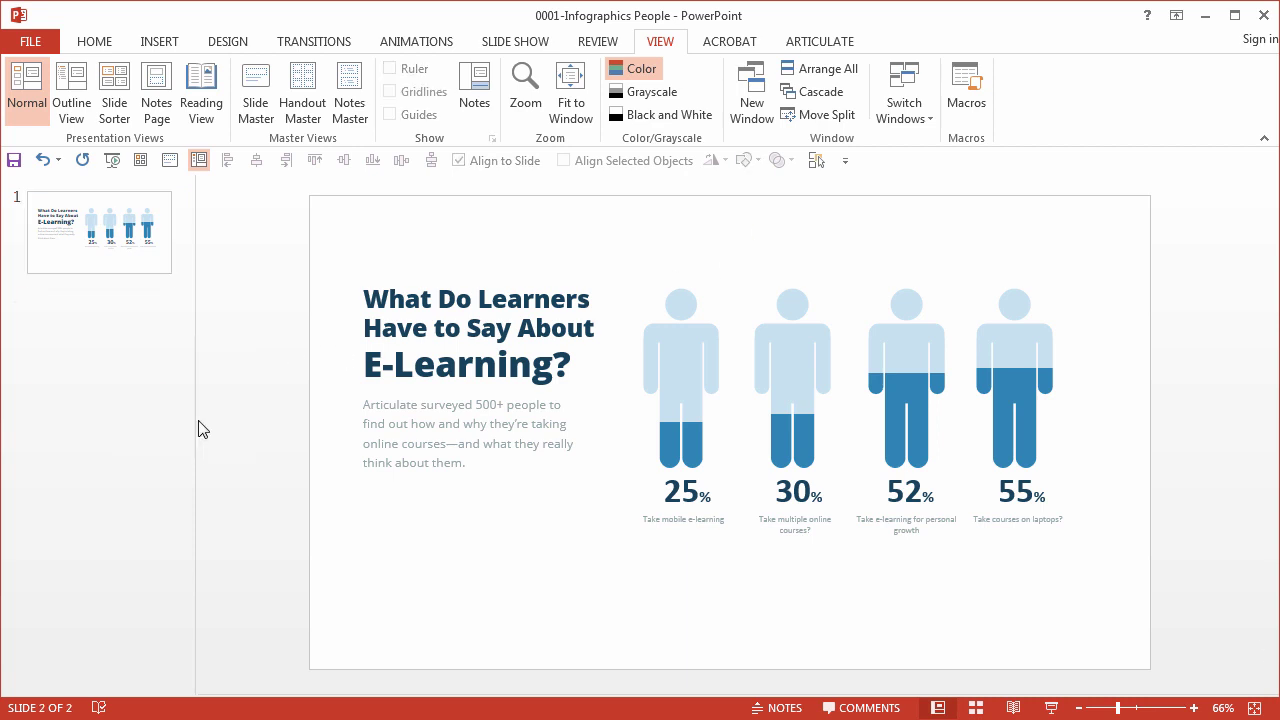
left_click(160, 42)
left_click(342, 104)
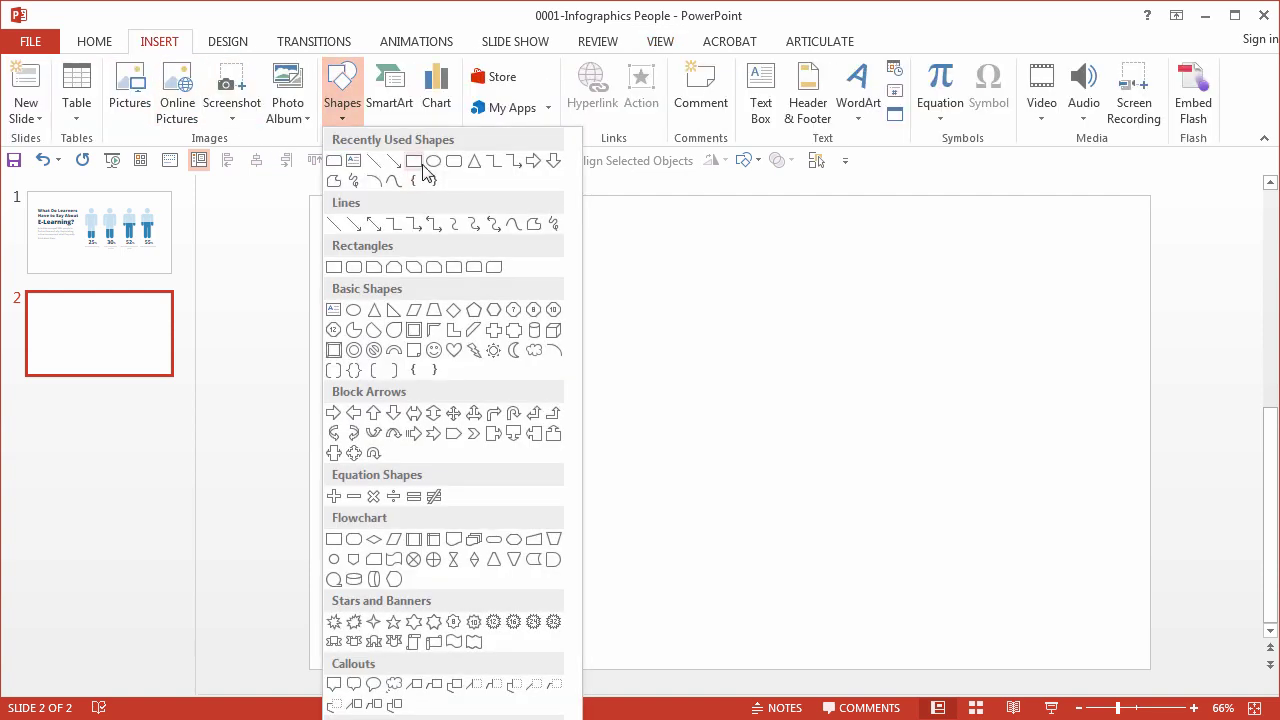
left_click(430, 162)
mouse_move(522, 228)
left_mouse_down()
mouse_move(571, 280)
mouse_move(503, 269)
mouse_move(580, 294)
mouse_move(626, 352)
mouse_move(600, 343)
mouse_move(583, 311)
mouse_move(569, 372)
mouse_move(594, 338)
mouse_move(561, 315)
mouse_move(569, 323)
mouse_move(551, 274)
mouse_move(558, 288)
left_mouse_up()
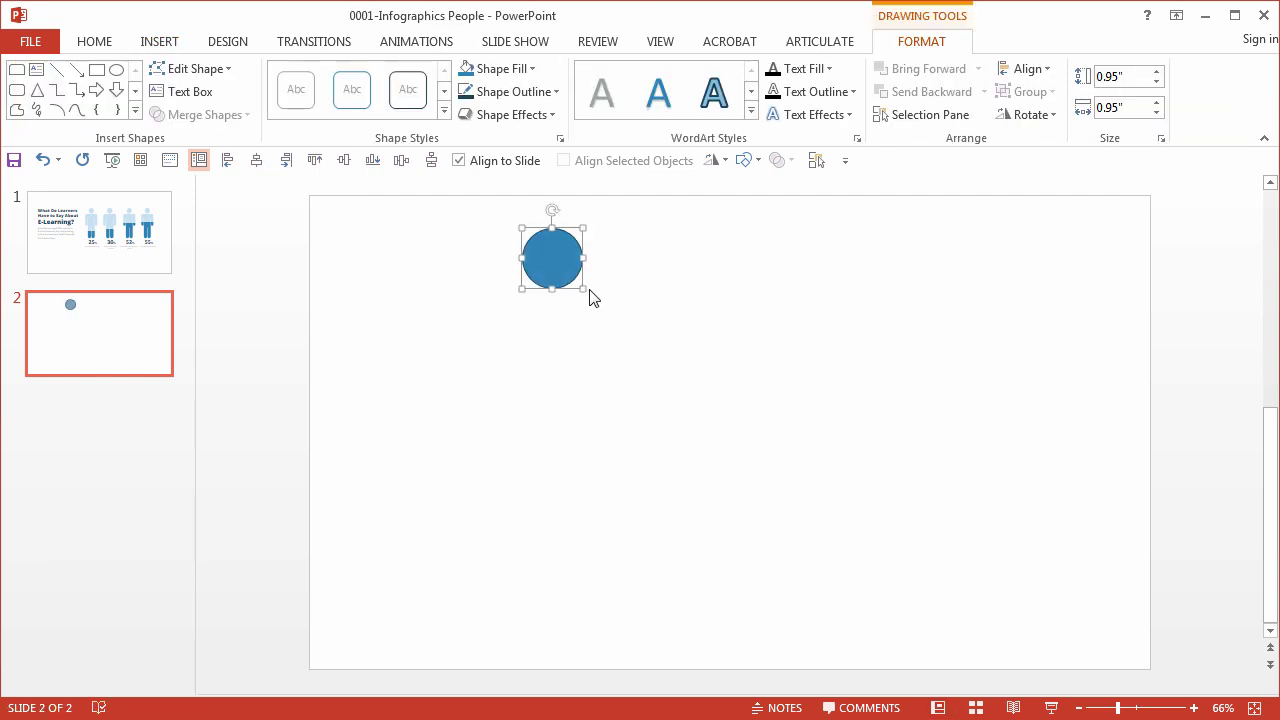
Step: Set the circle to No Outline, nudge it up-left, and Set as Default Shape
scroll(590, 289, "up", 5, "ctrl")
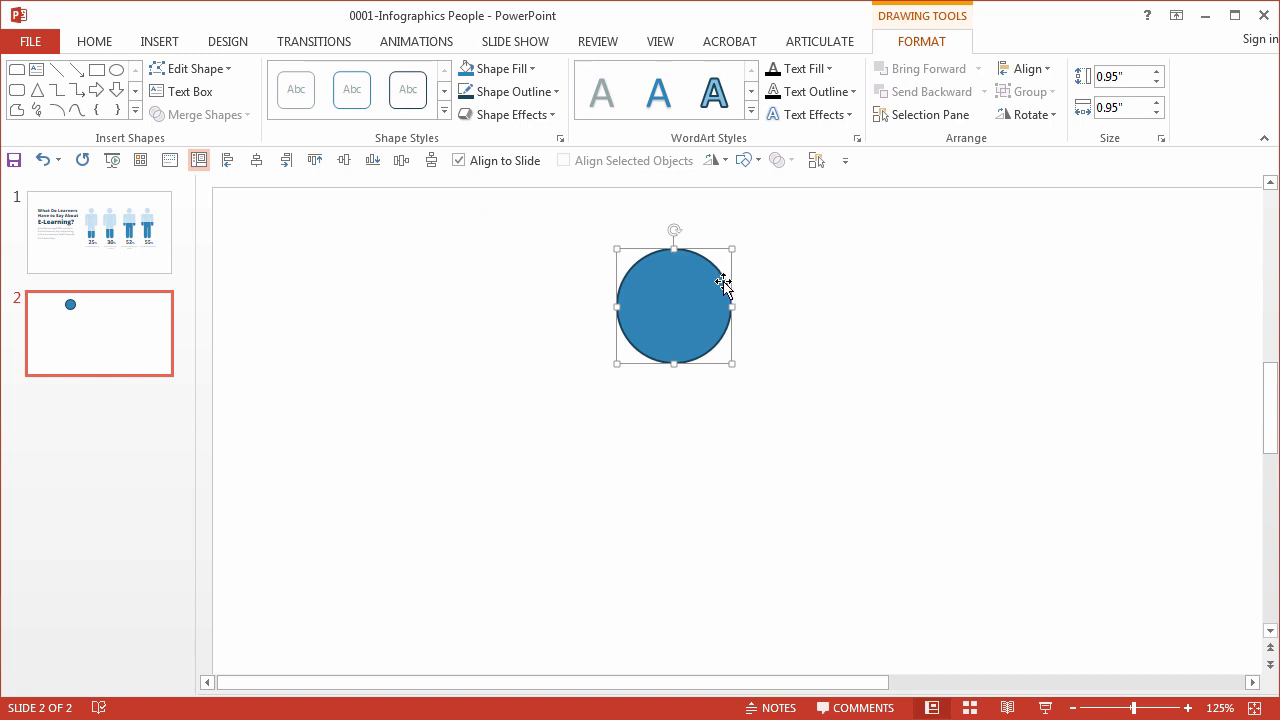
left_click(556, 91)
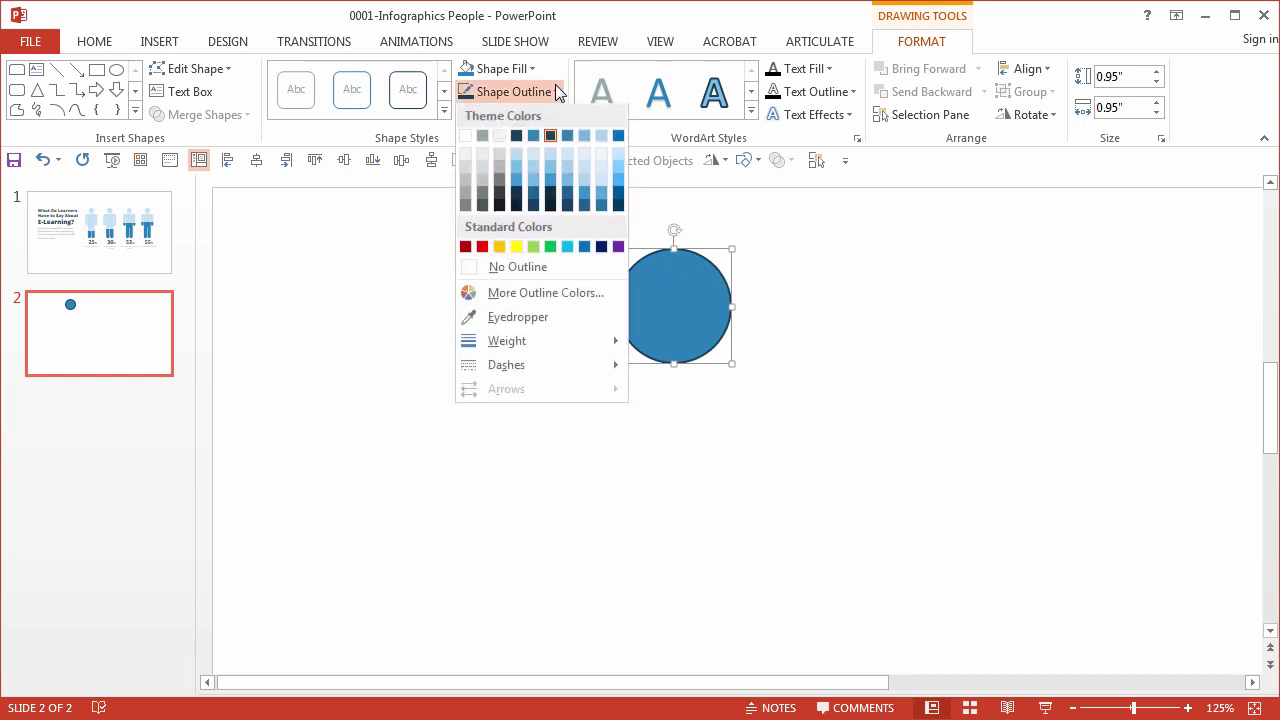
left_click(536, 269)
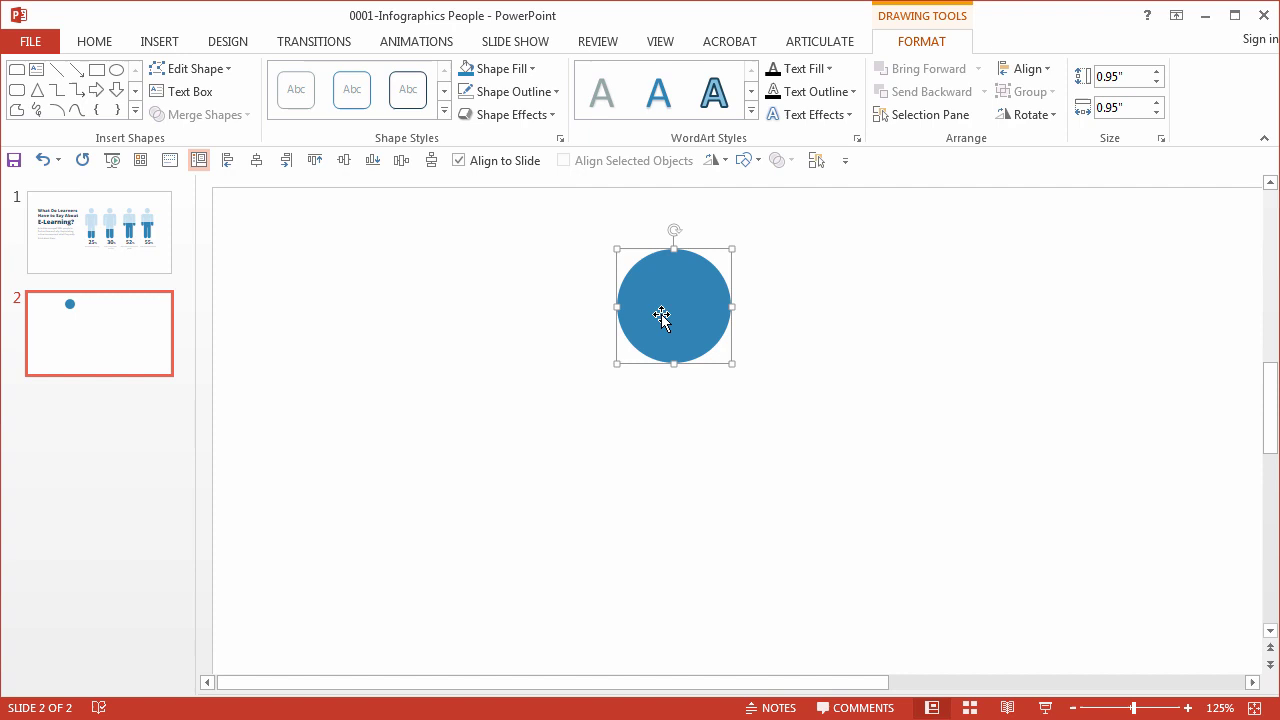
left_click_drag(673, 275, 657, 247)
right_click(657, 247)
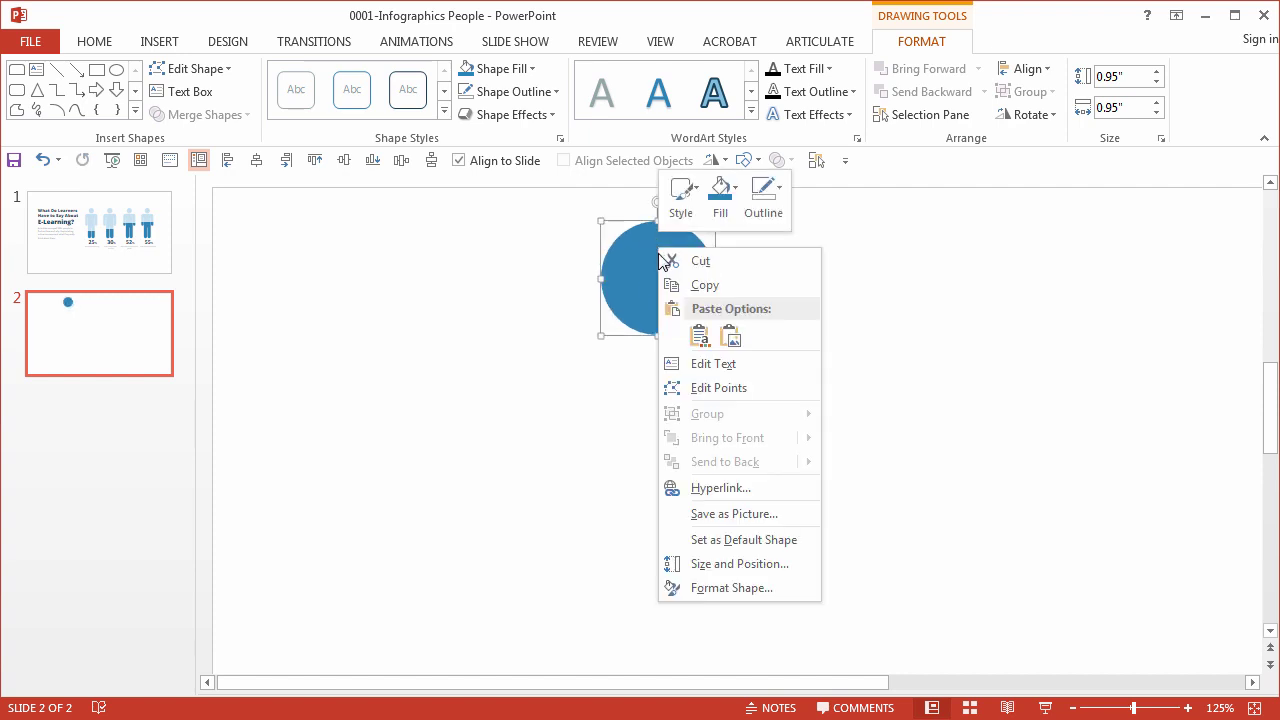
left_click(789, 550)
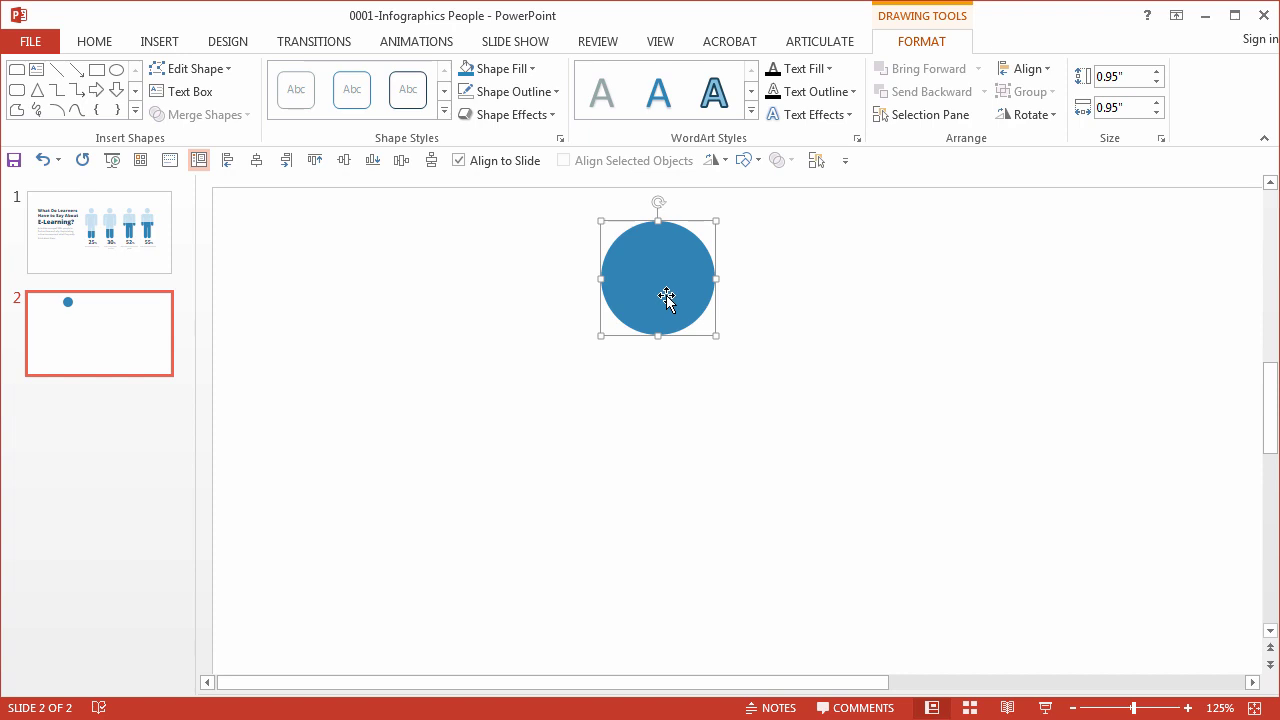
Step: Draw a Round Same Side Corner Rectangle, 0.38" by 2.08", below the circle
left_click(744, 162)
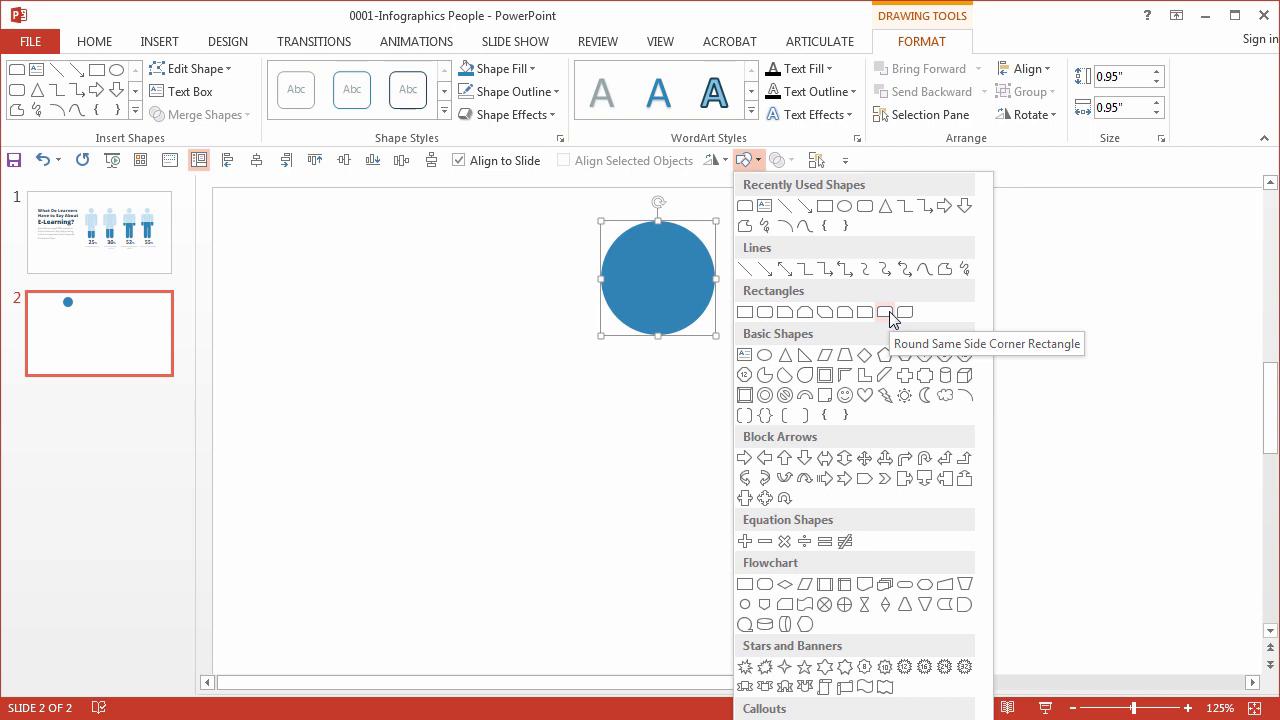
left_click(890, 313)
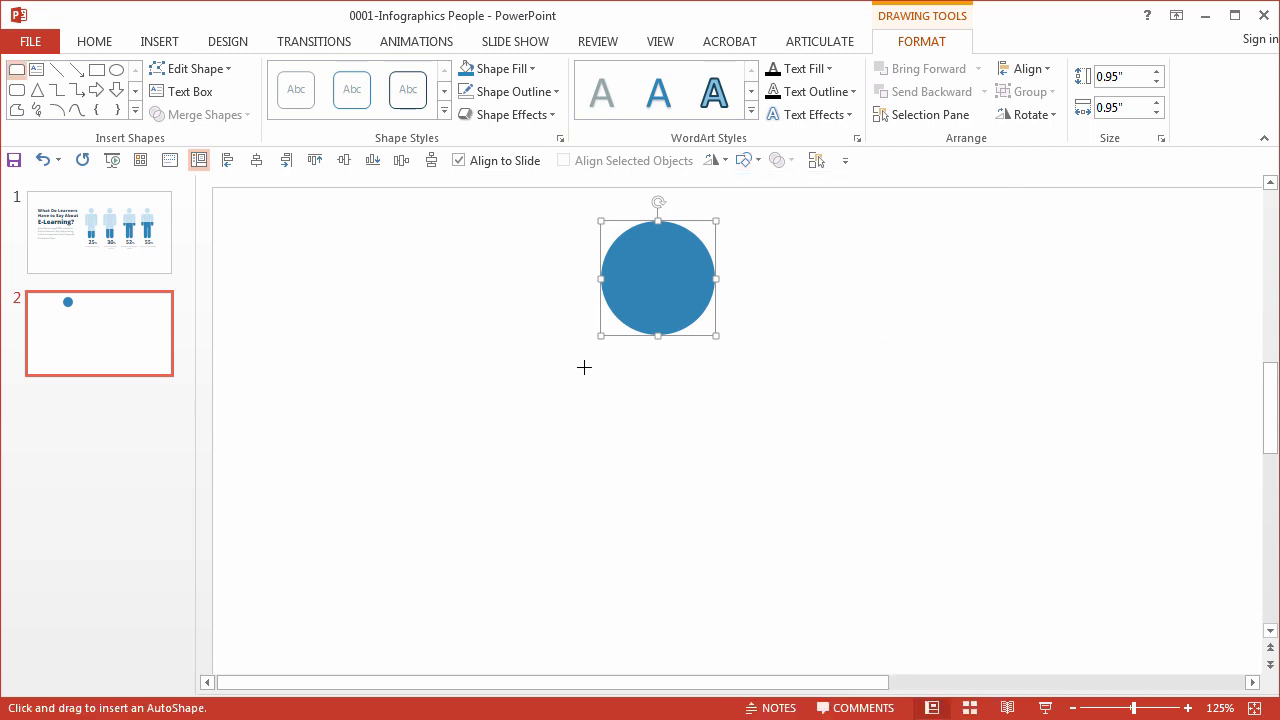
left_click_drag(533, 356, 753, 358)
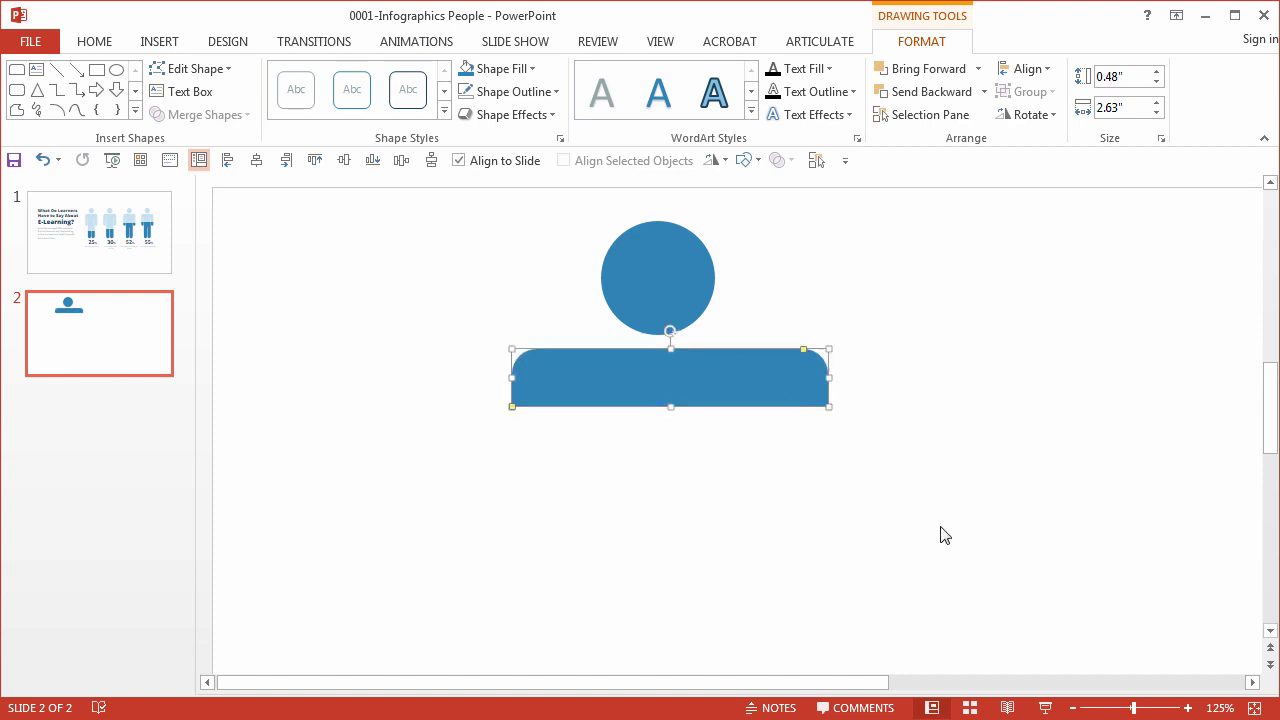
scroll(898, 530, "down", 8, "ctrl")
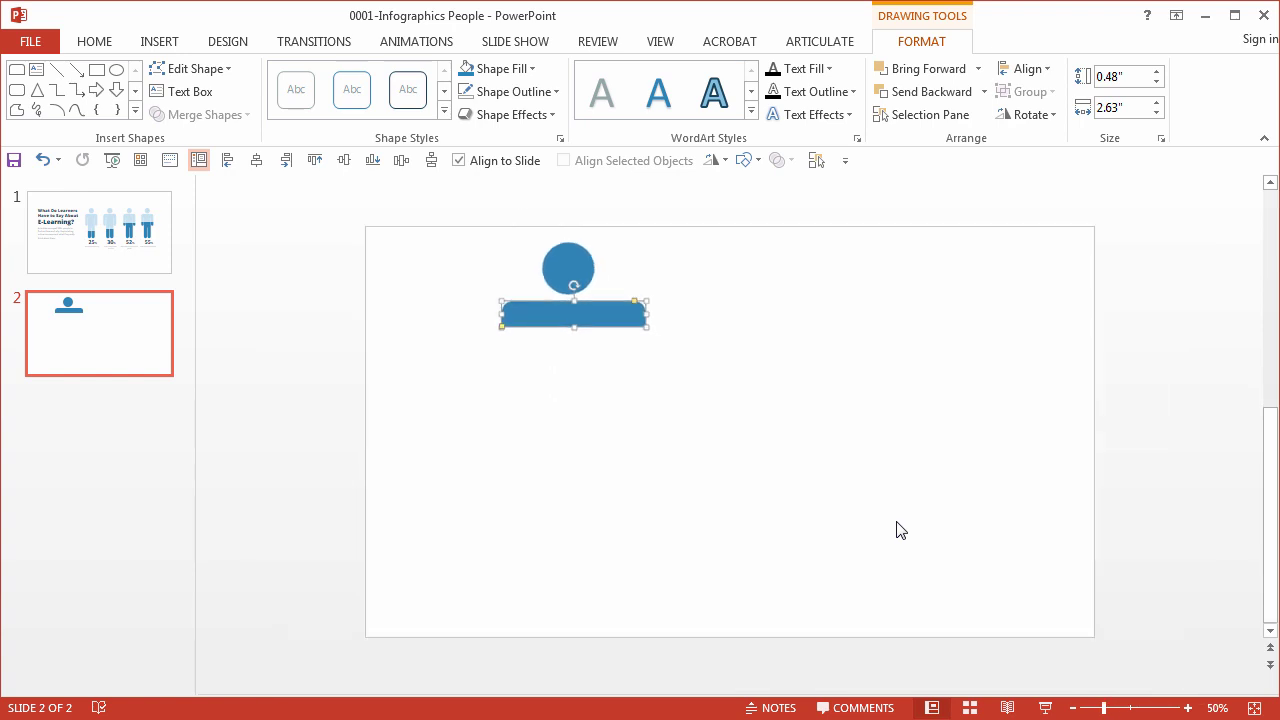
scroll(874, 520, "up", 2, "ctrl")
Step: Center the shoulder bar directly beneath the head circle using the smart guide
left_click(531, 250, "shift")
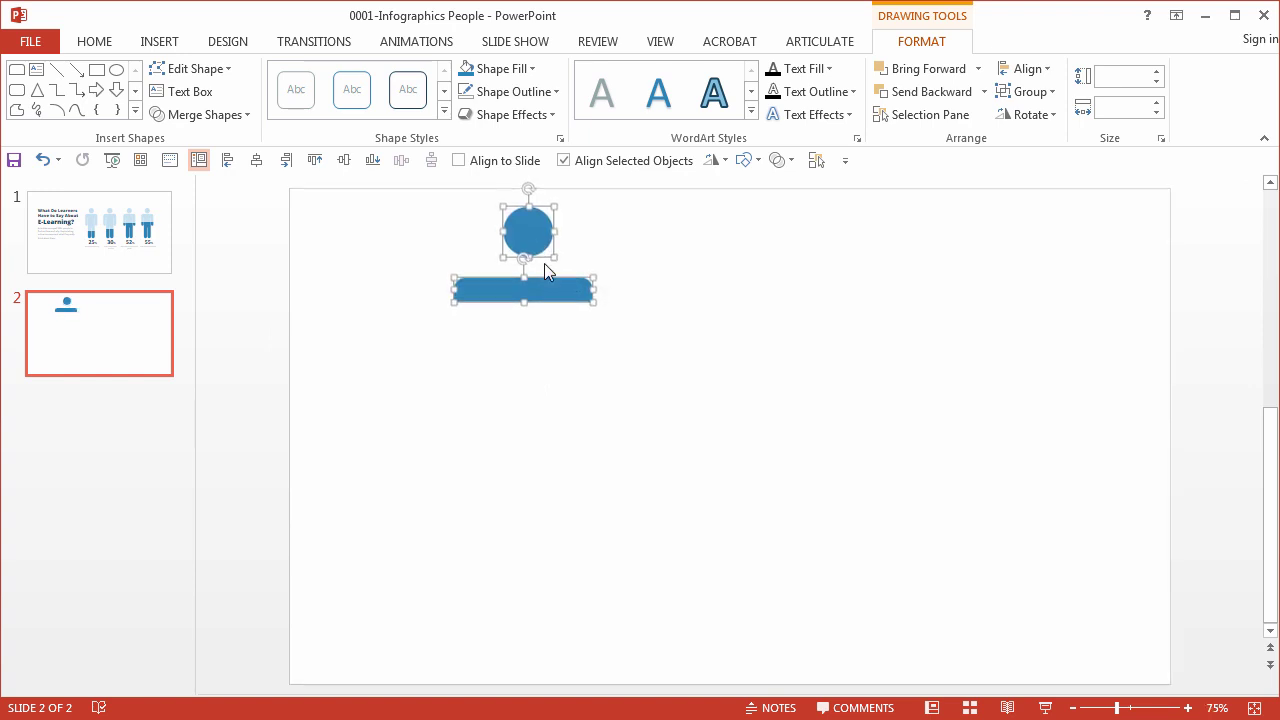
scroll(545, 267, "up", 3, "ctrl")
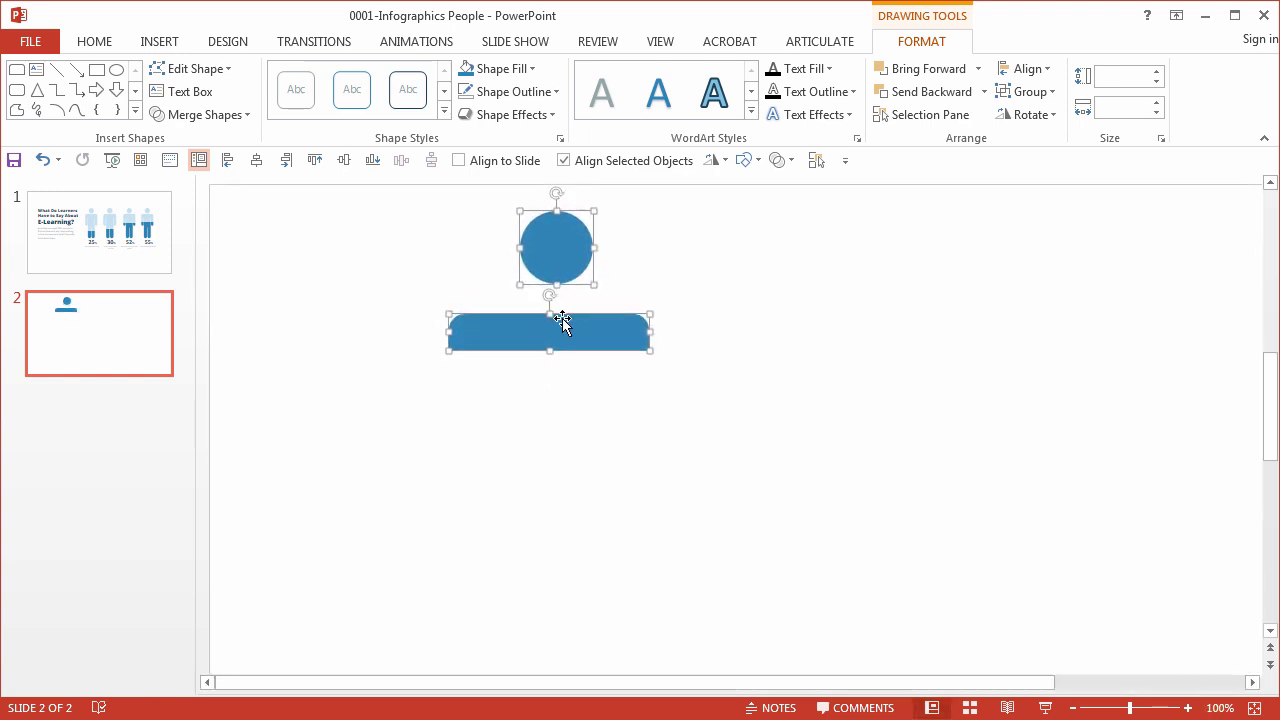
scroll(592, 347, "up", 5, "ctrl")
scroll(594, 357, "down", 5, "ctrl")
scroll(600, 368, "up", 8, "ctrl")
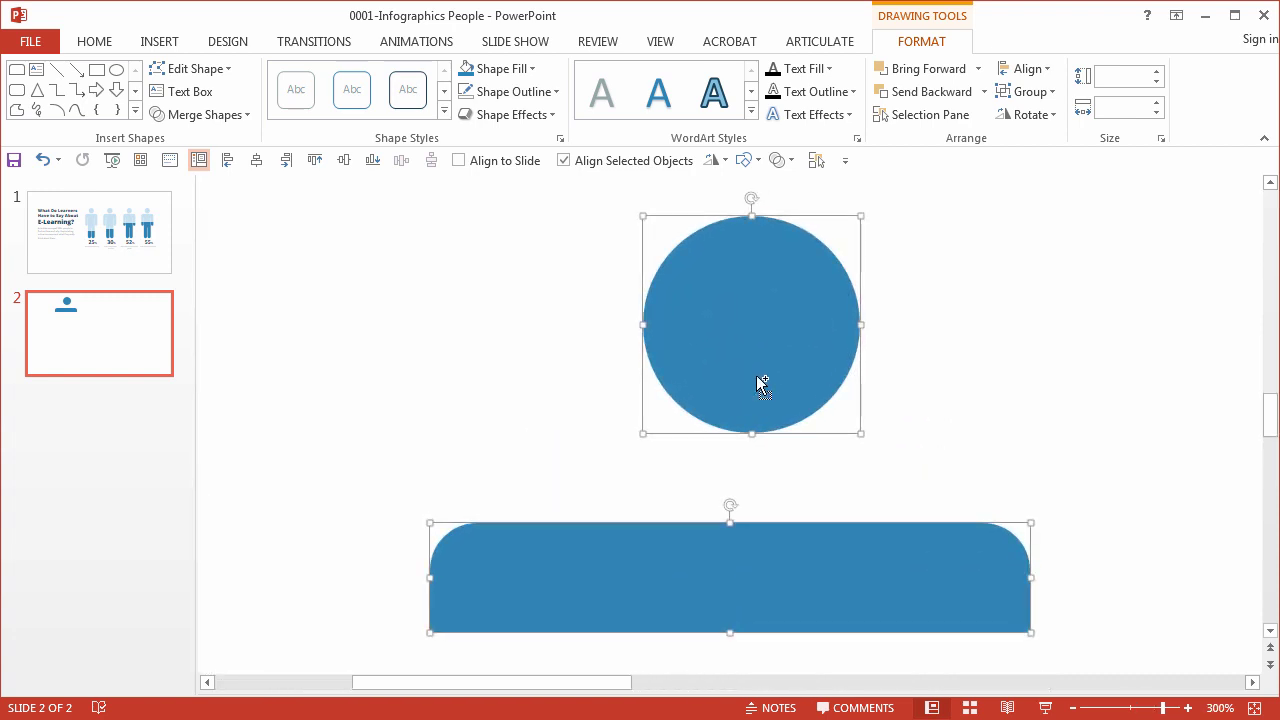
scroll(756, 380, "down", 8, "ctrl")
scroll(746, 317, "down", 2, "ctrl")
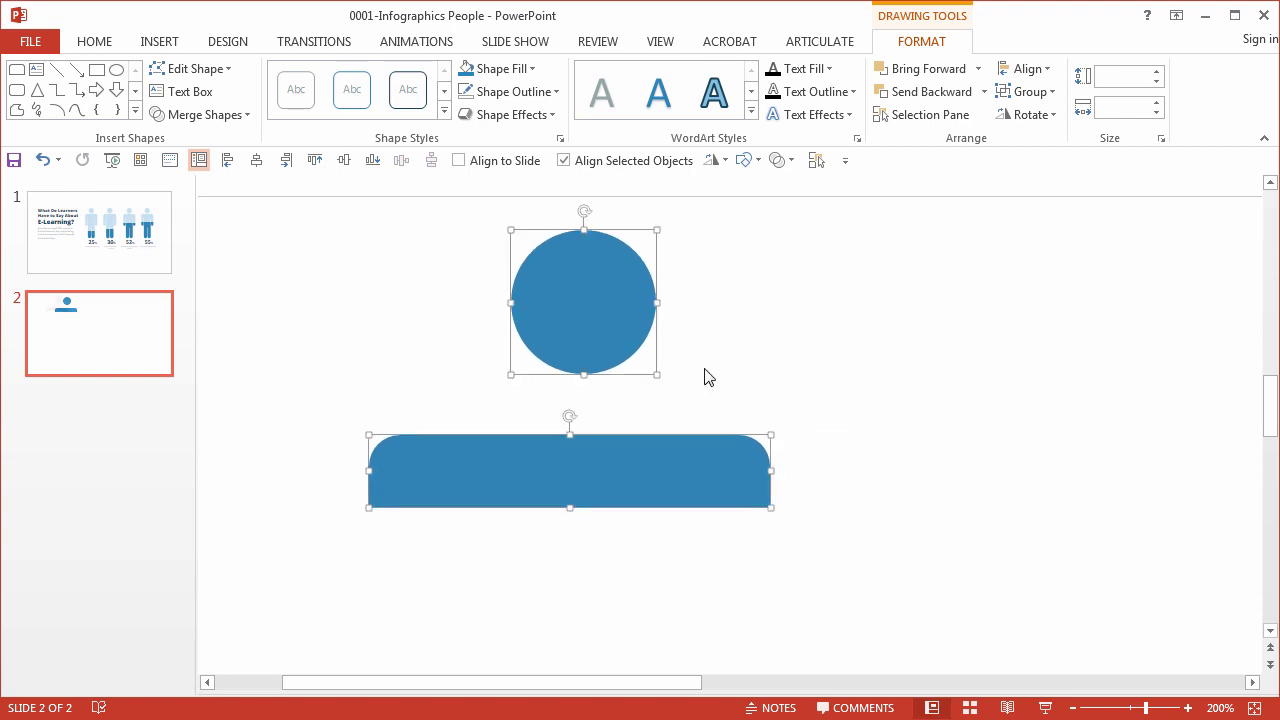
left_click(800, 380)
left_click_drag(723, 460, 744, 428)
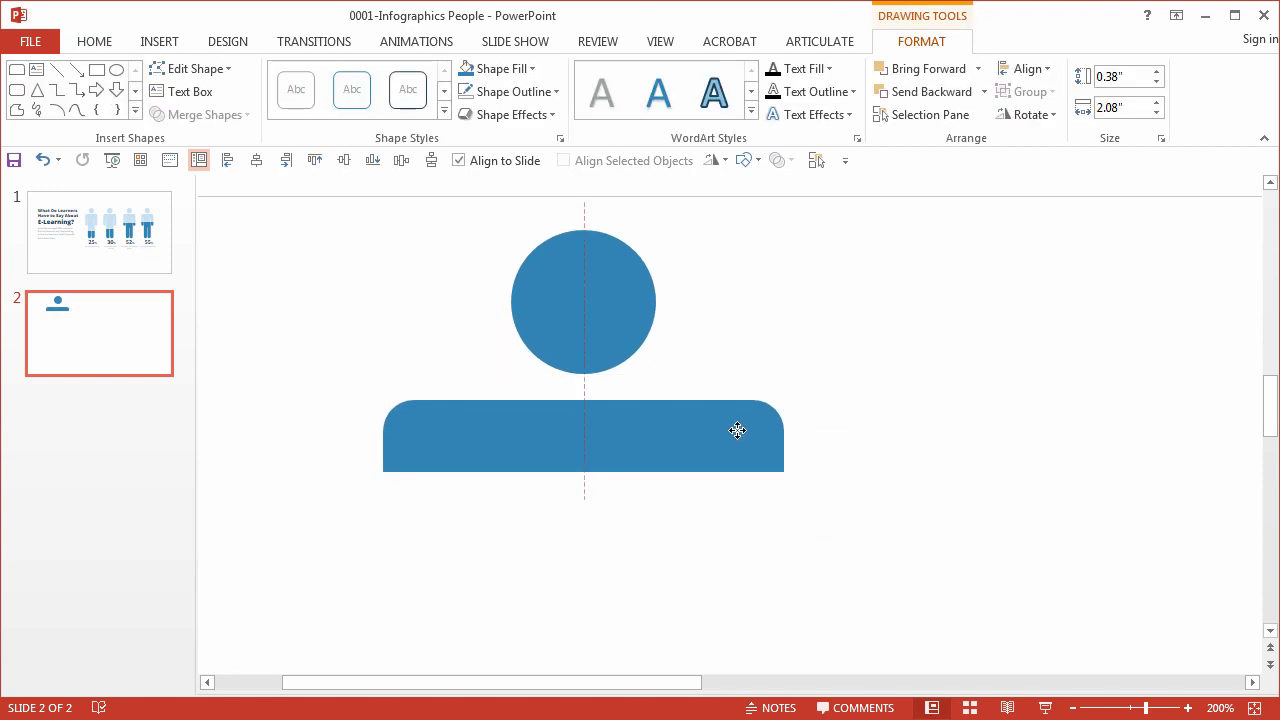
left_click_drag(737, 430, 737, 426)
scroll(836, 452, "down", 4, "ctrl")
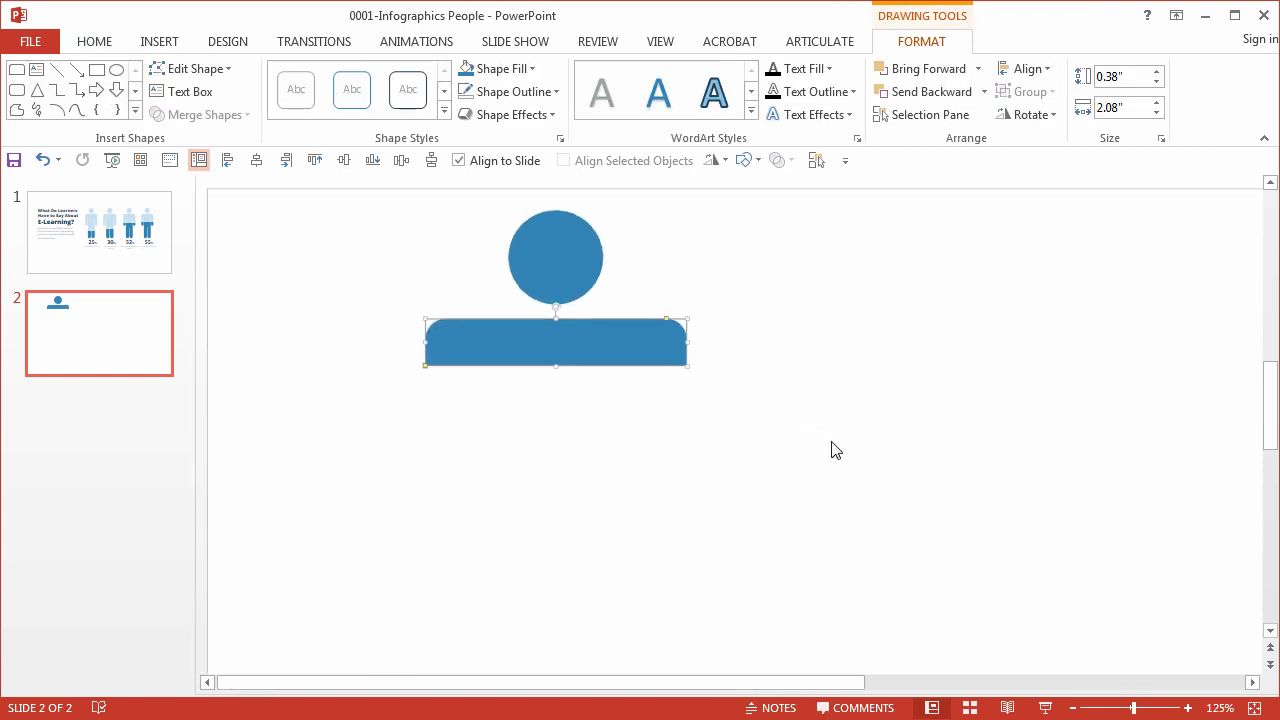
Step: Draw a tall narrow Rounded Rectangle arm, 1.36" by 0.28", under the shoulders' left end
left_click(745, 160)
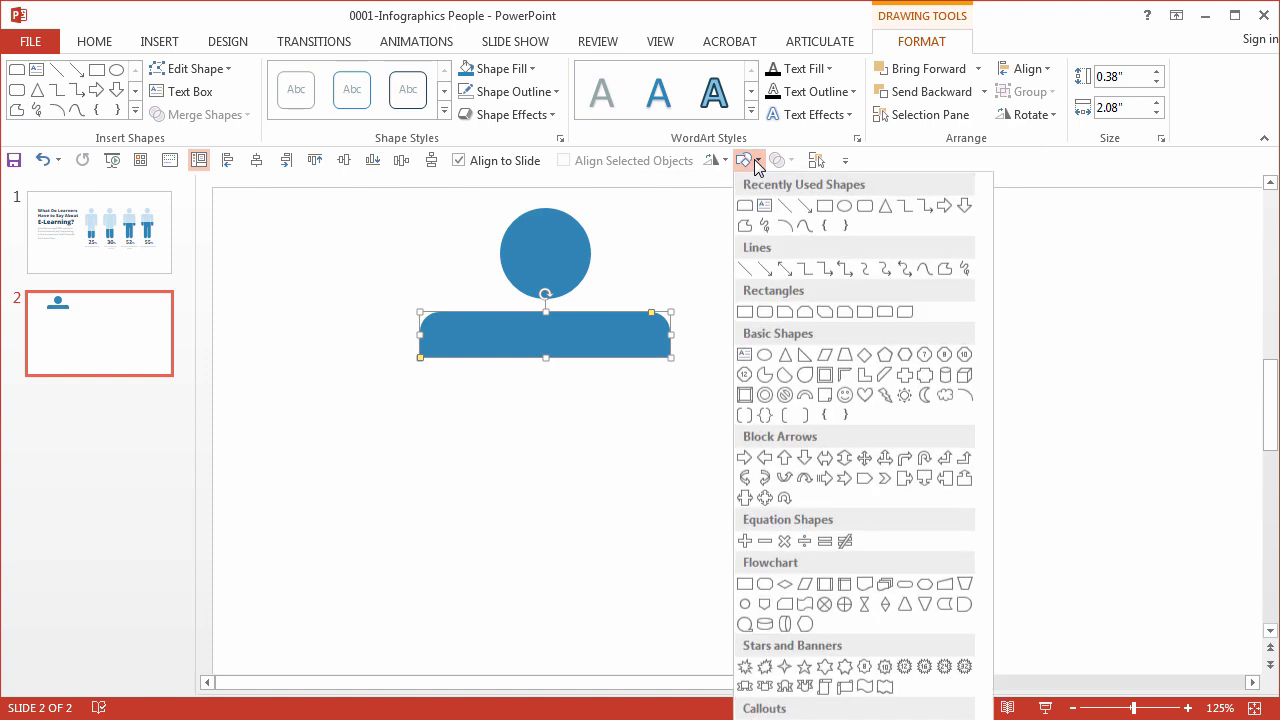
left_click(864, 207)
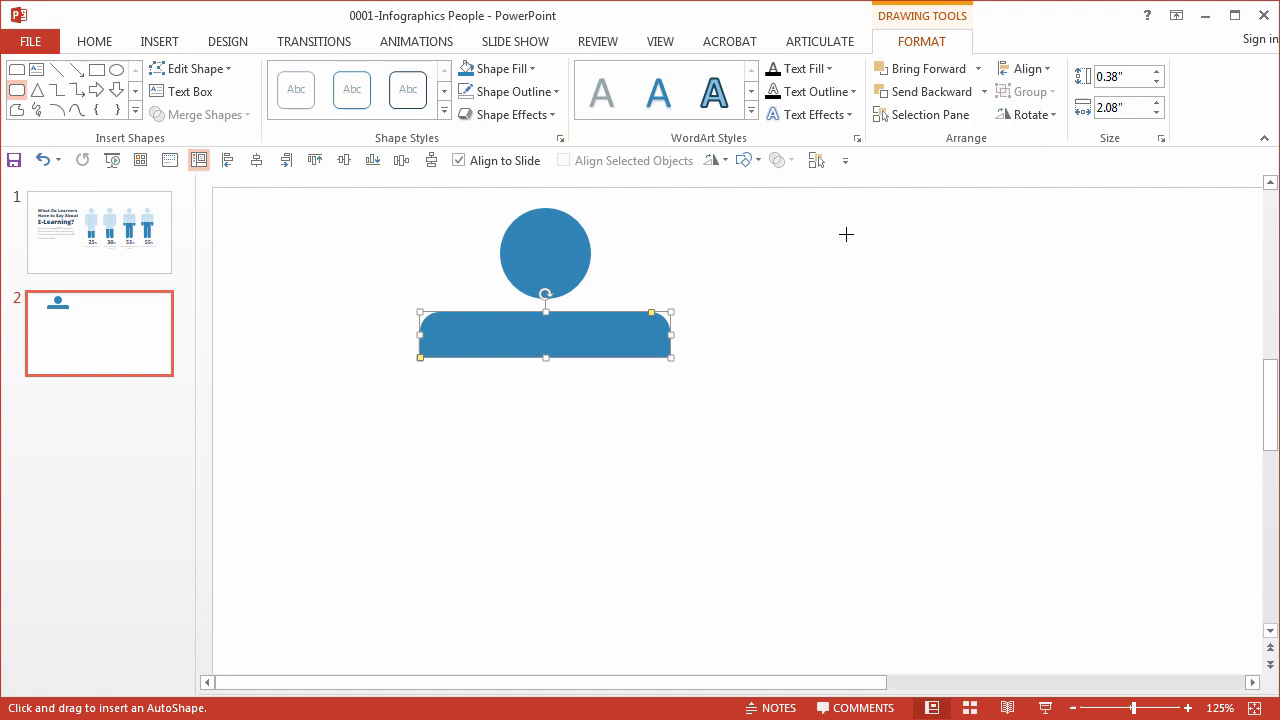
left_click_drag(746, 254, 780, 417)
scroll(767, 271, "up", 10)
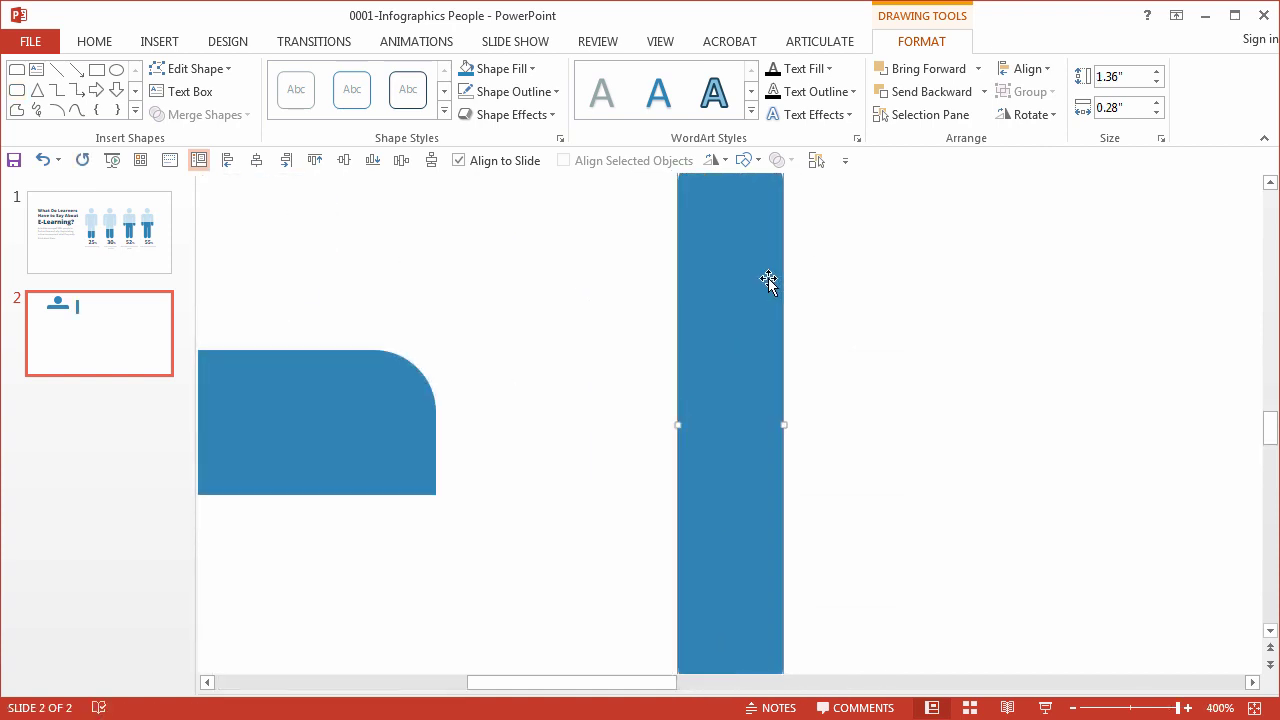
scroll(768, 279, "down", 10)
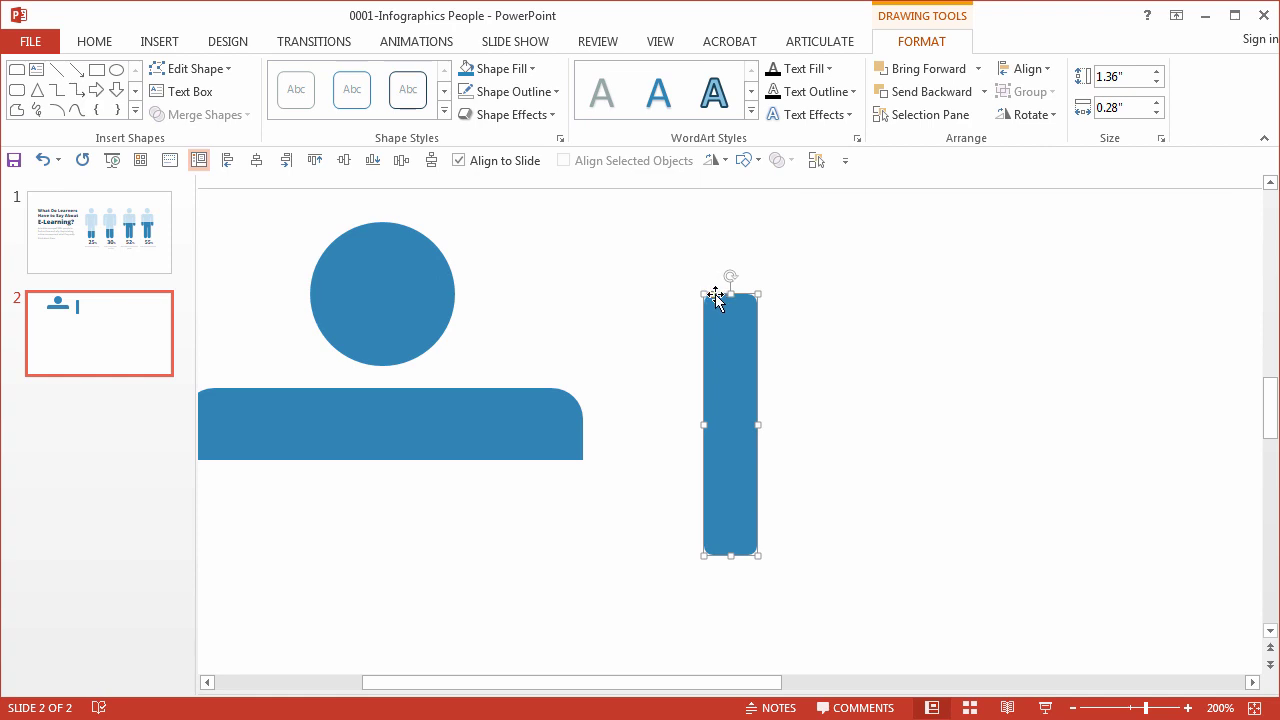
left_click_drag(714, 297, 452, 382)
scroll(820, 331, "down", 3)
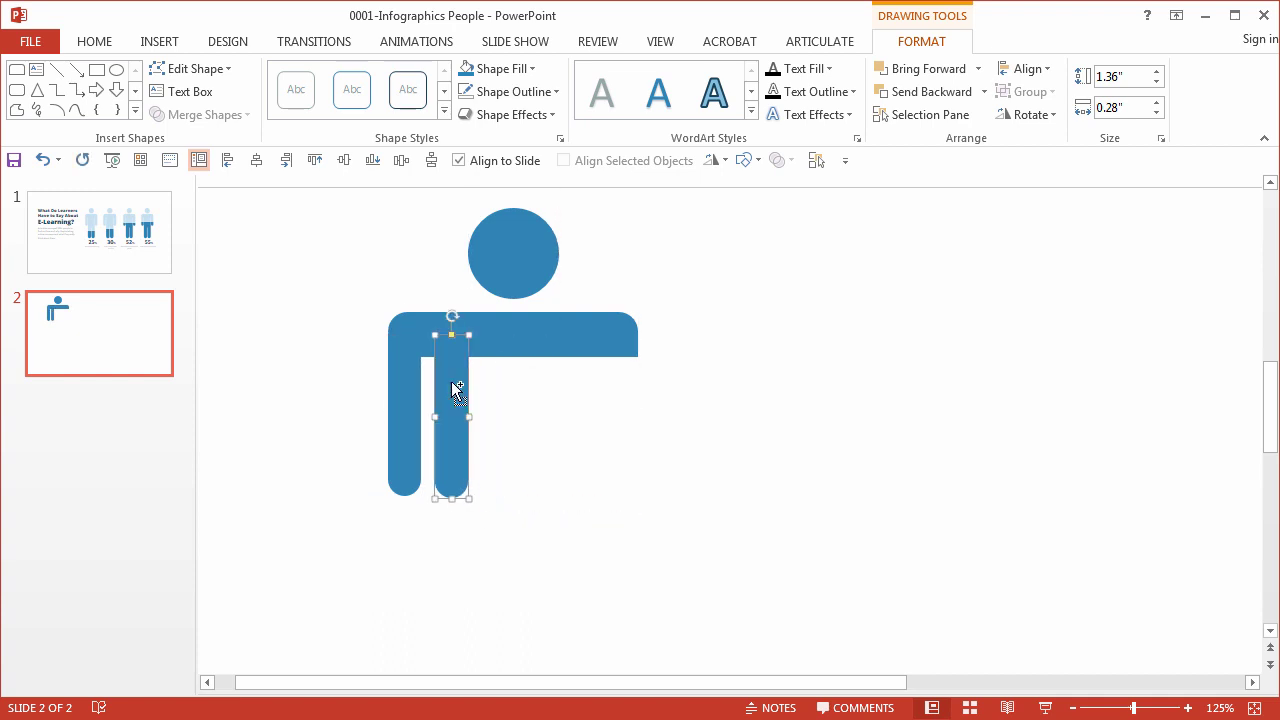
Step: Undo the extra arm copy, lengthen the arm to 1.43", and duplicate it to the right end
key("ctrl+z")
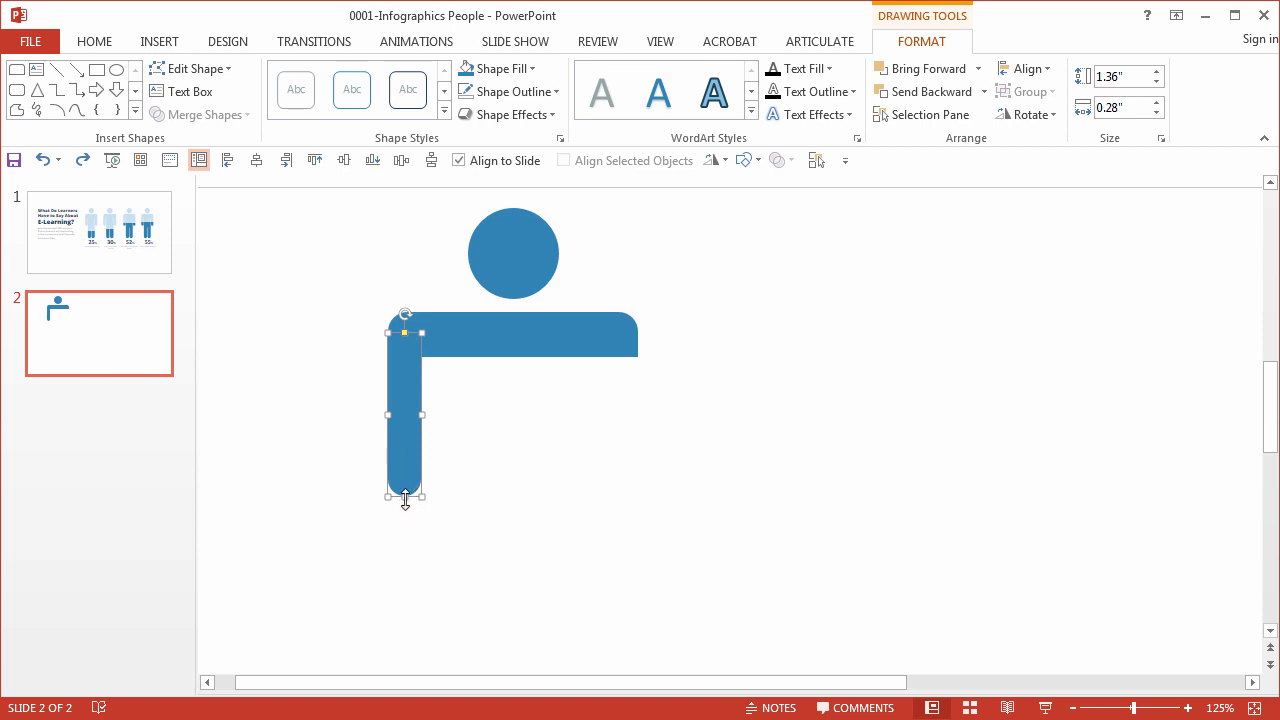
left_click_drag(403, 497, 404, 505)
left_click_drag(400, 393, 617, 384)
left_click(731, 386)
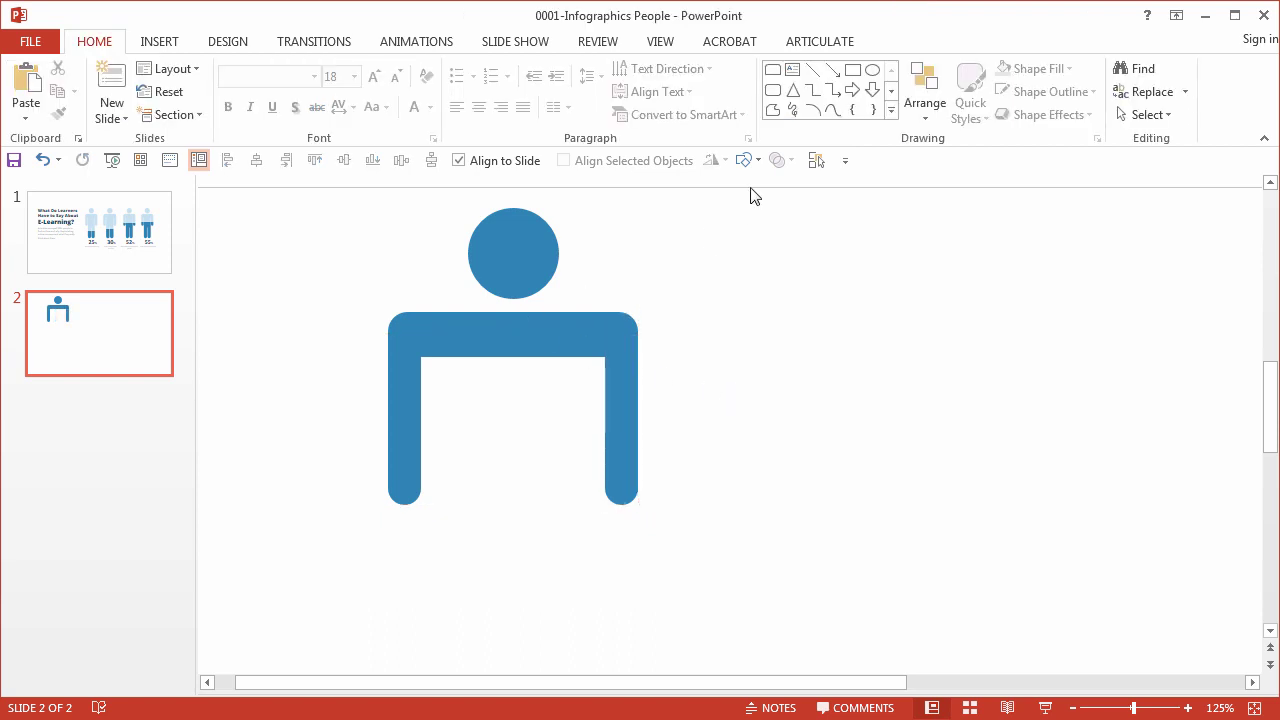
Step: Draw a tall Rectangle torso between the two arms below the shoulders
left_click(743, 160)
left_click(802, 209)
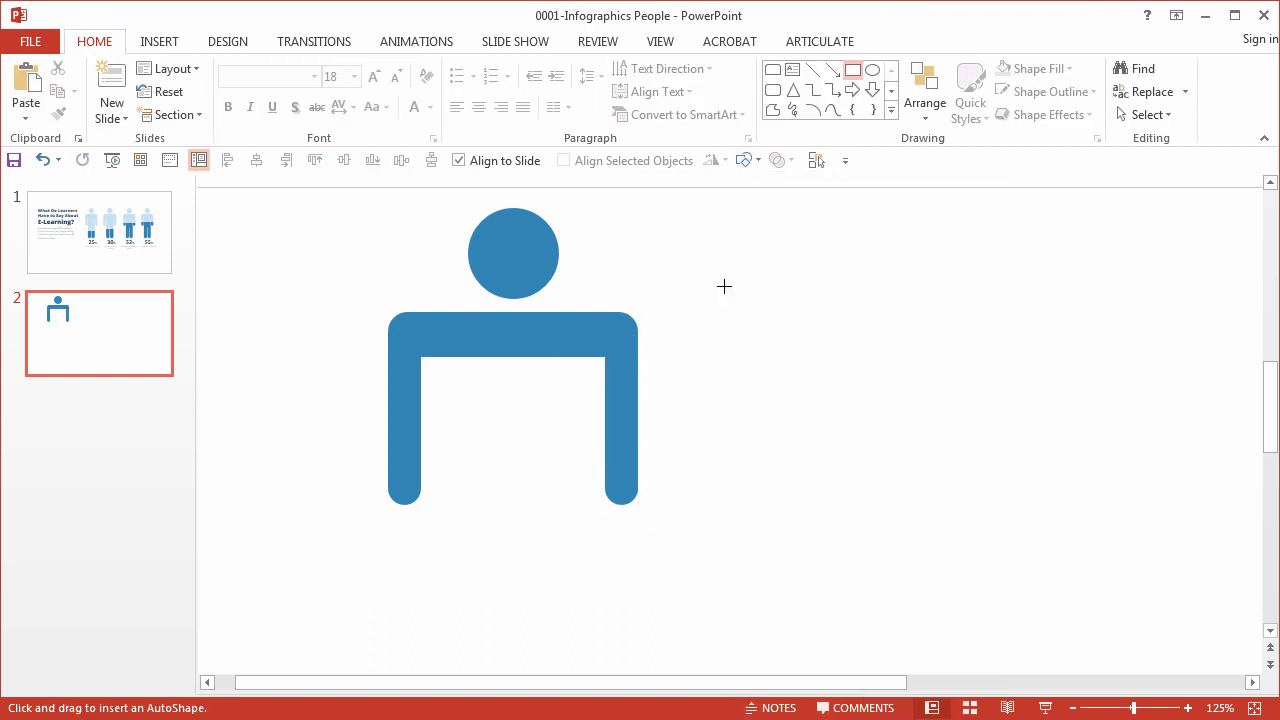
left_click_drag(435, 354, 591, 618)
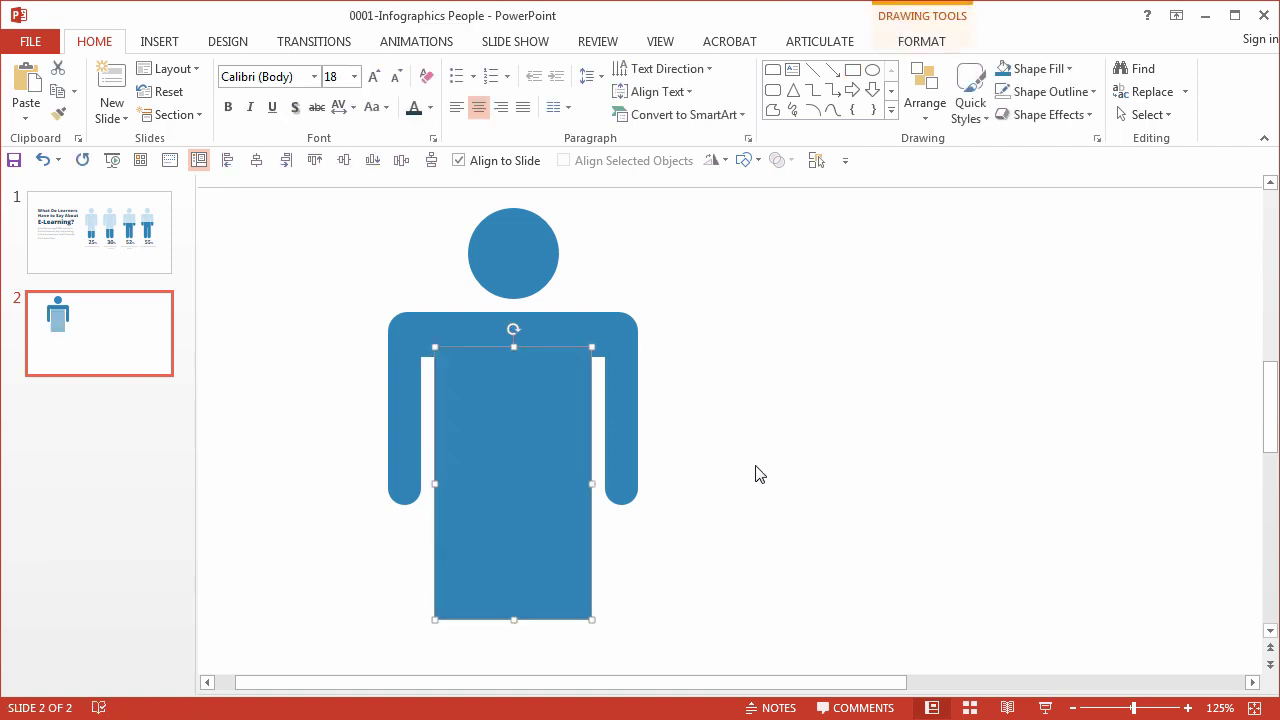
left_click(840, 491)
scroll(815, 484, "down", 2, "ctrl")
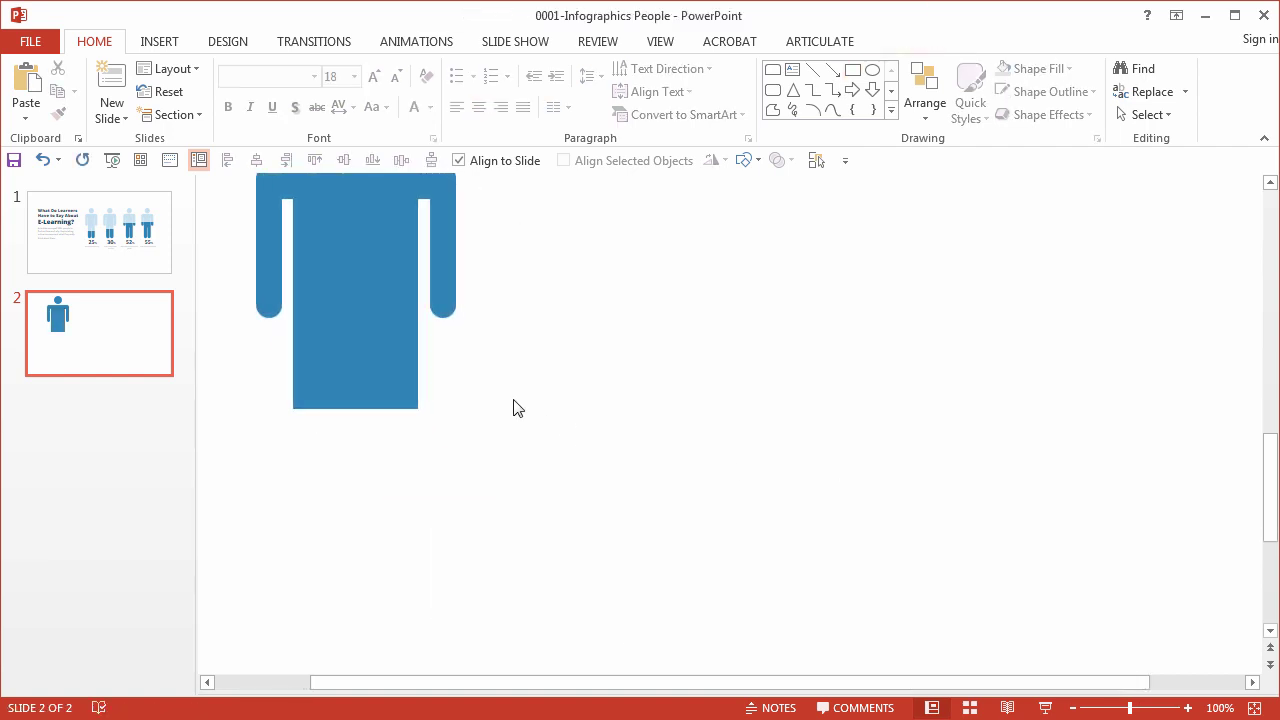
left_click(394, 300)
scroll(522, 341, "up", 2)
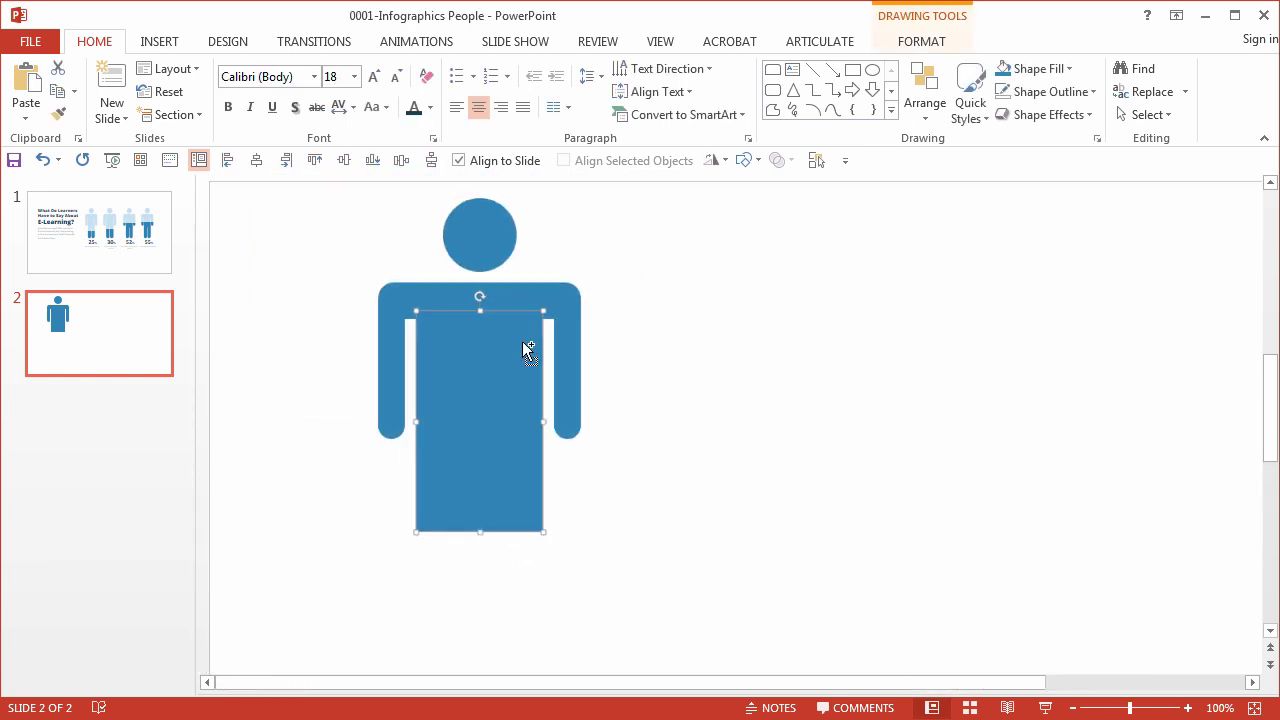
Step: Select both arms together and widen them slightly
left_click(655, 370)
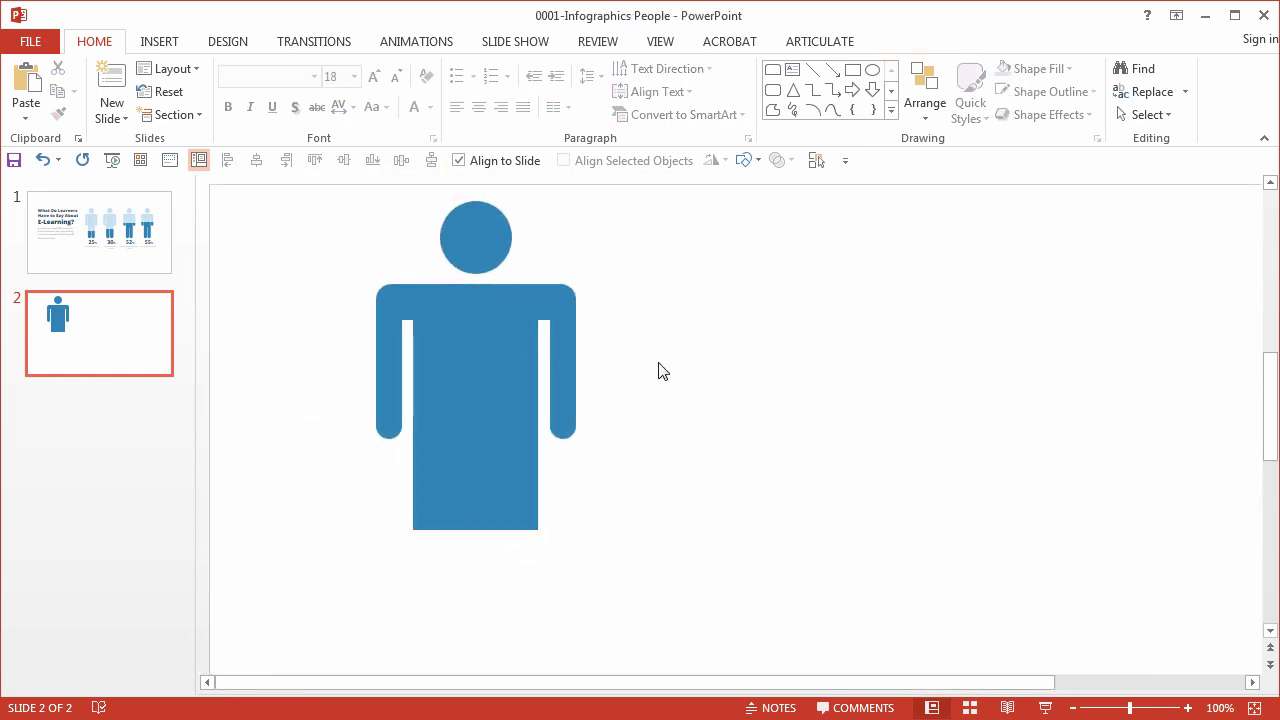
left_click(567, 350)
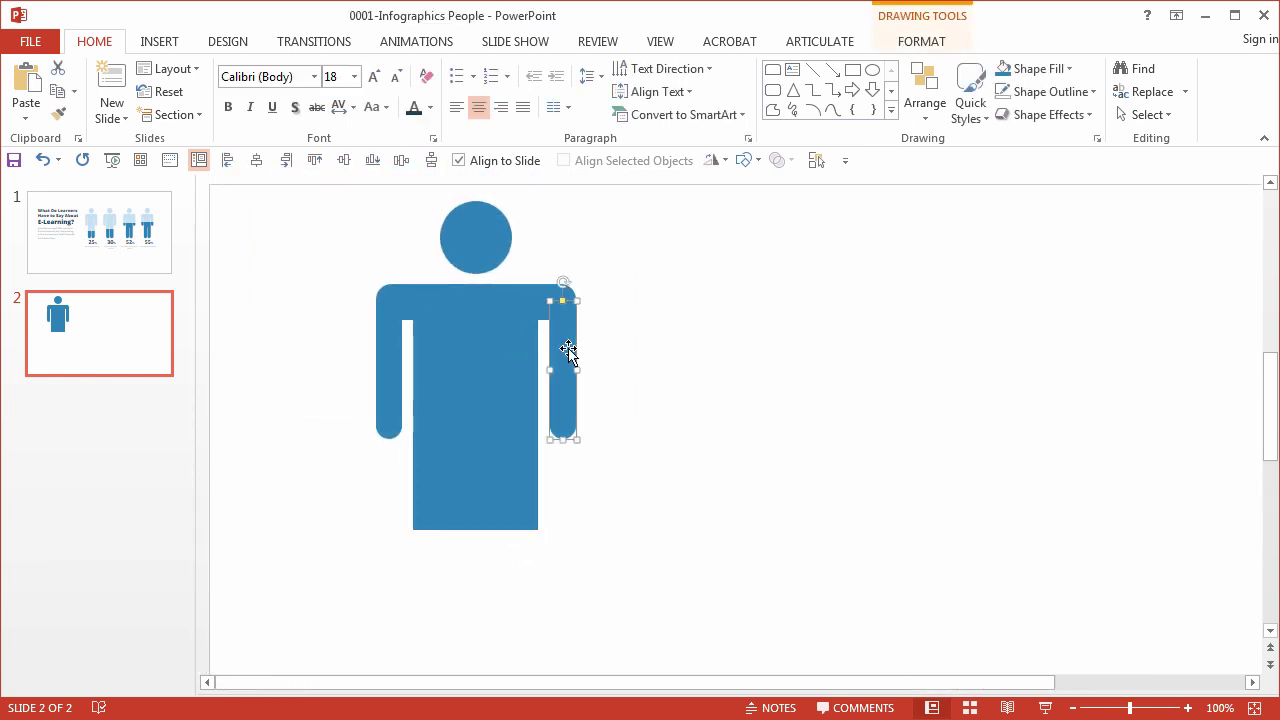
left_click(388, 348, "shift")
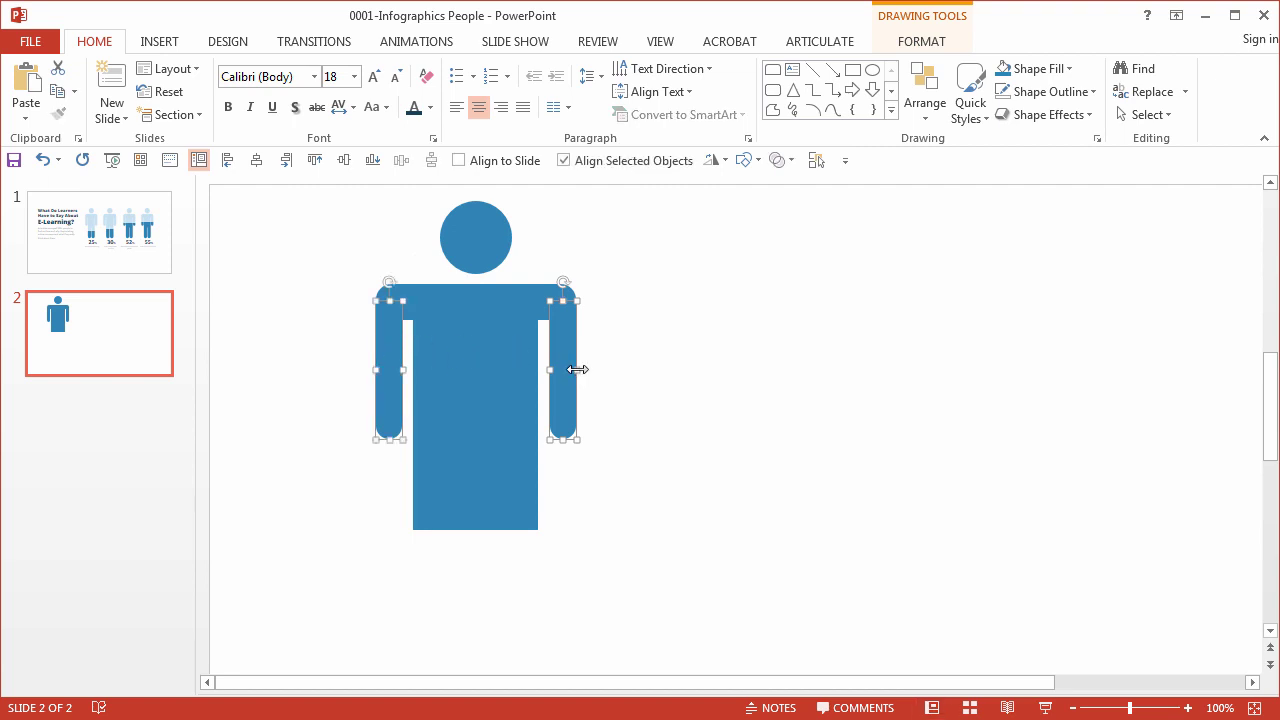
left_click_drag(577, 369, 556, 339)
left_click(705, 362)
left_click(669, 353)
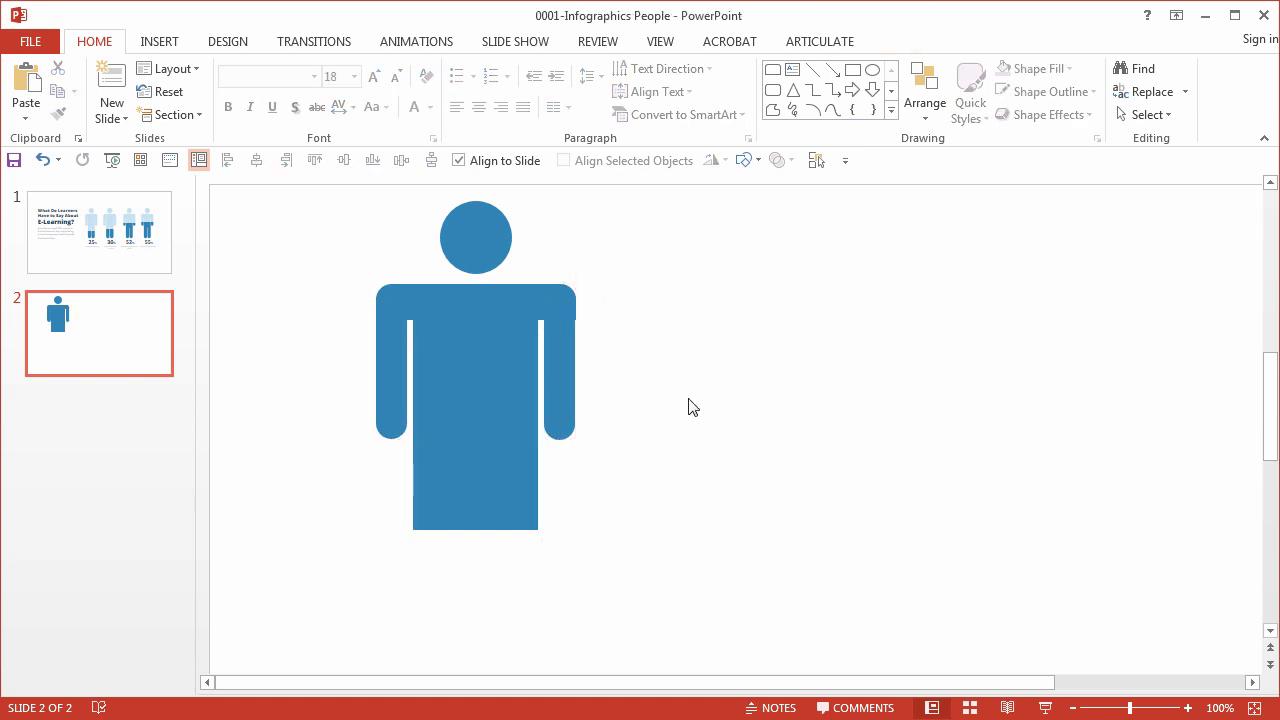
Step: Copy the right arm, enlarge it into a leg under the torso's left side, and duplicate it rightward
left_click(559, 347)
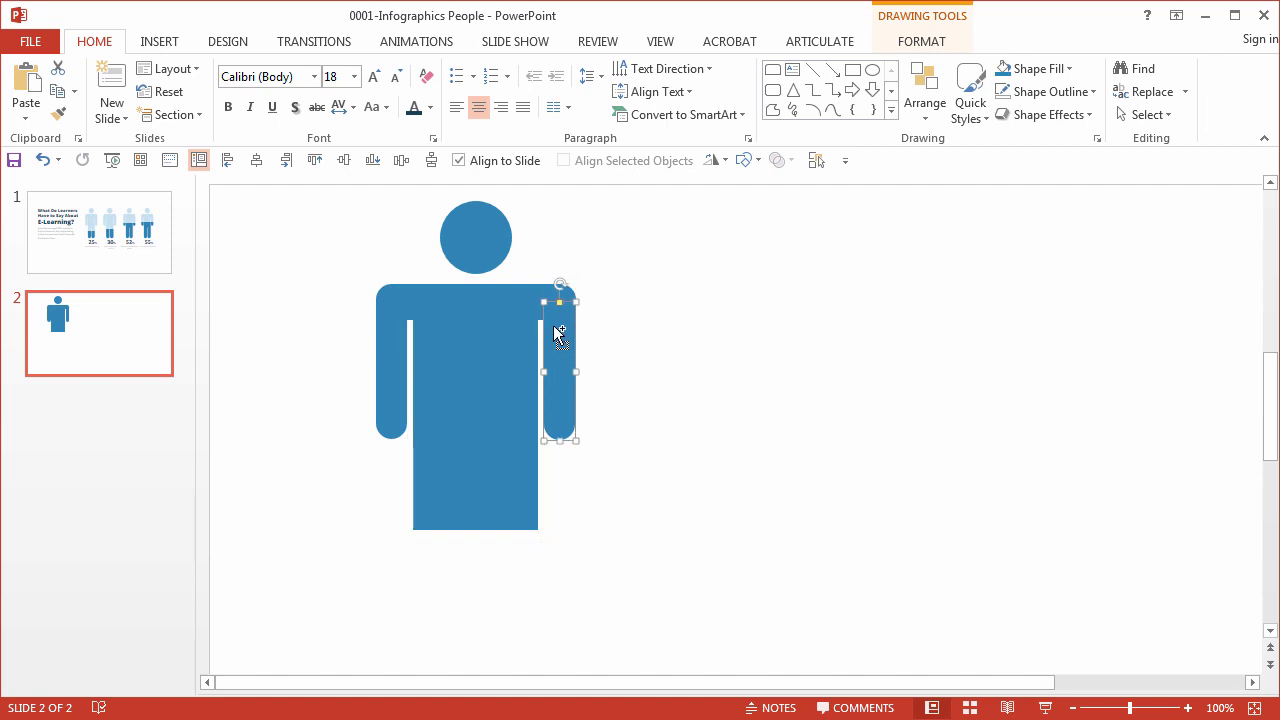
left_click_drag(557, 334, 656, 338)
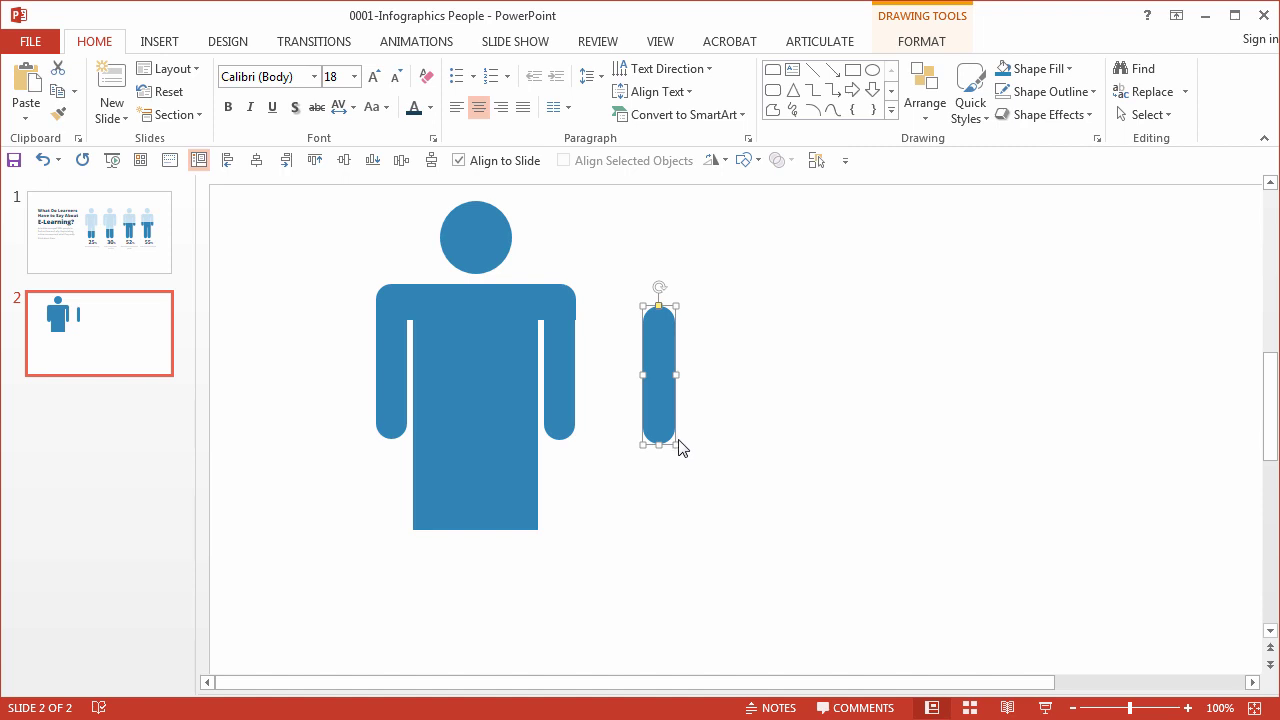
left_click_drag(676, 443, 693, 530)
left_click_drag(669, 413, 440, 537)
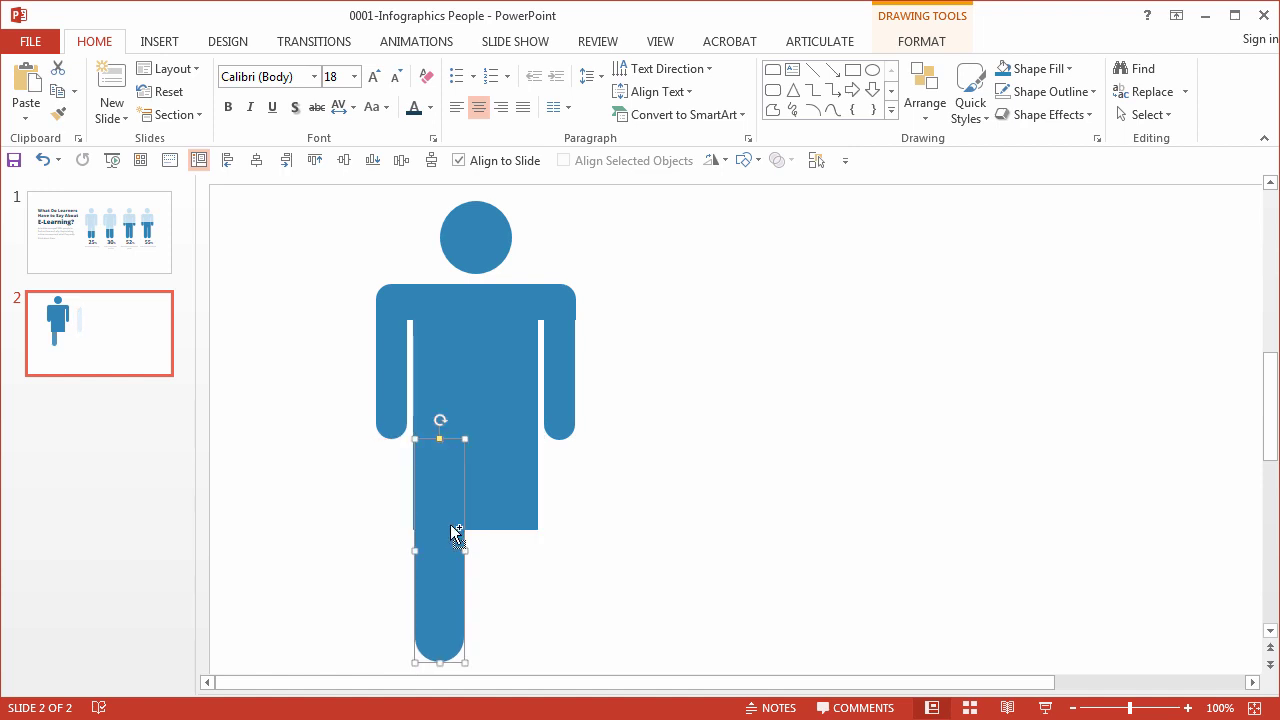
scroll(443, 517, "down", 2, "ctrl")
left_click_drag(417, 381, 480, 391)
Step: Move the right and left arms snugly against the torso's sides
left_click(623, 395)
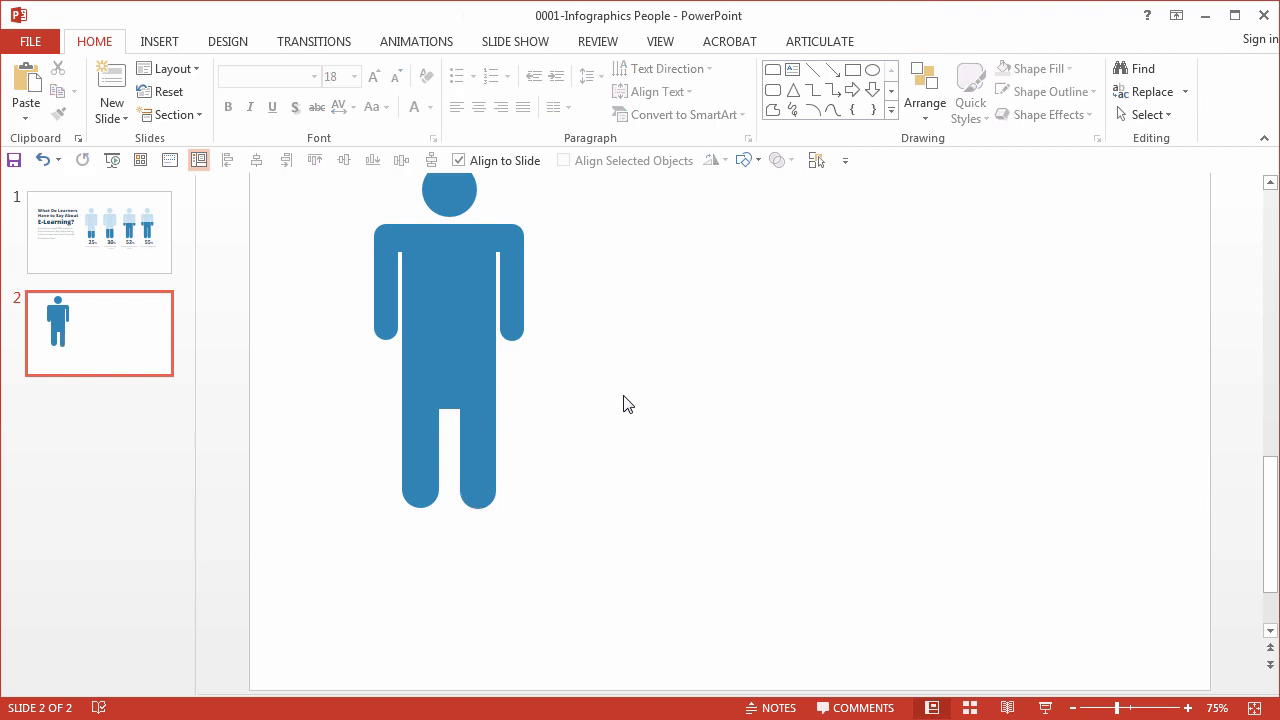
scroll(626, 410, "up", 1)
scroll(626, 410, "down", 1)
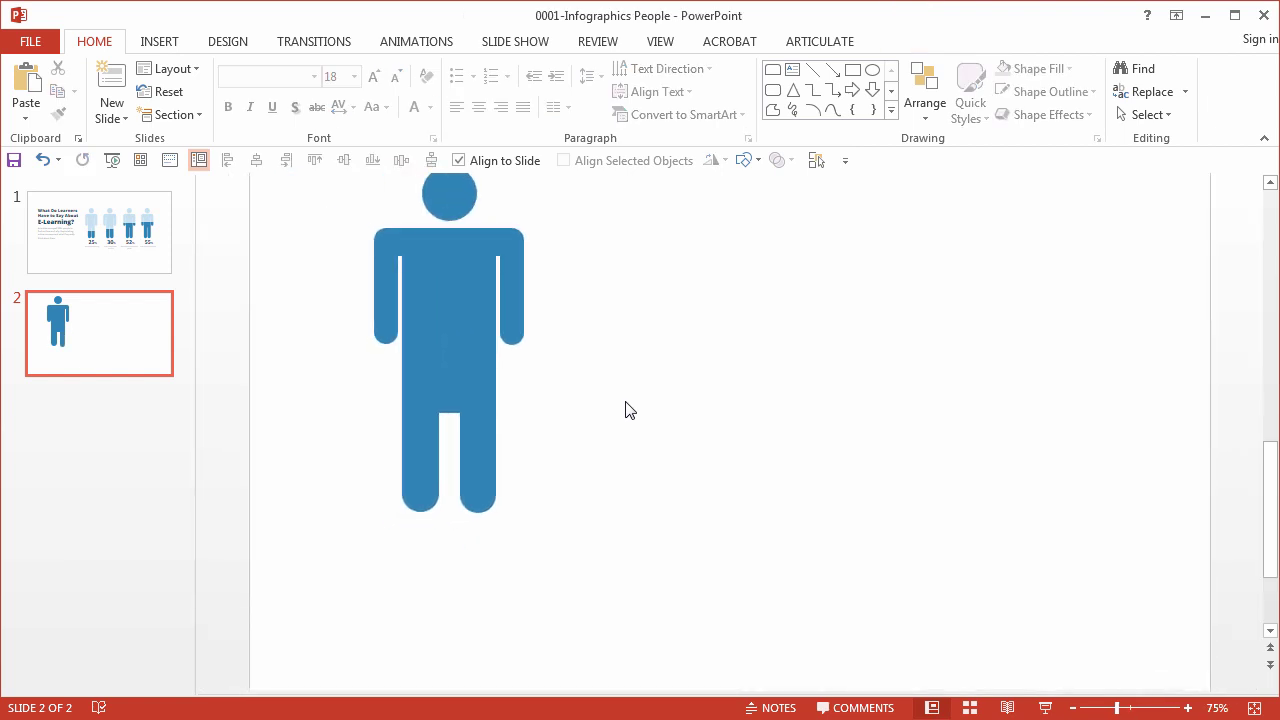
scroll(626, 410, "down", 1)
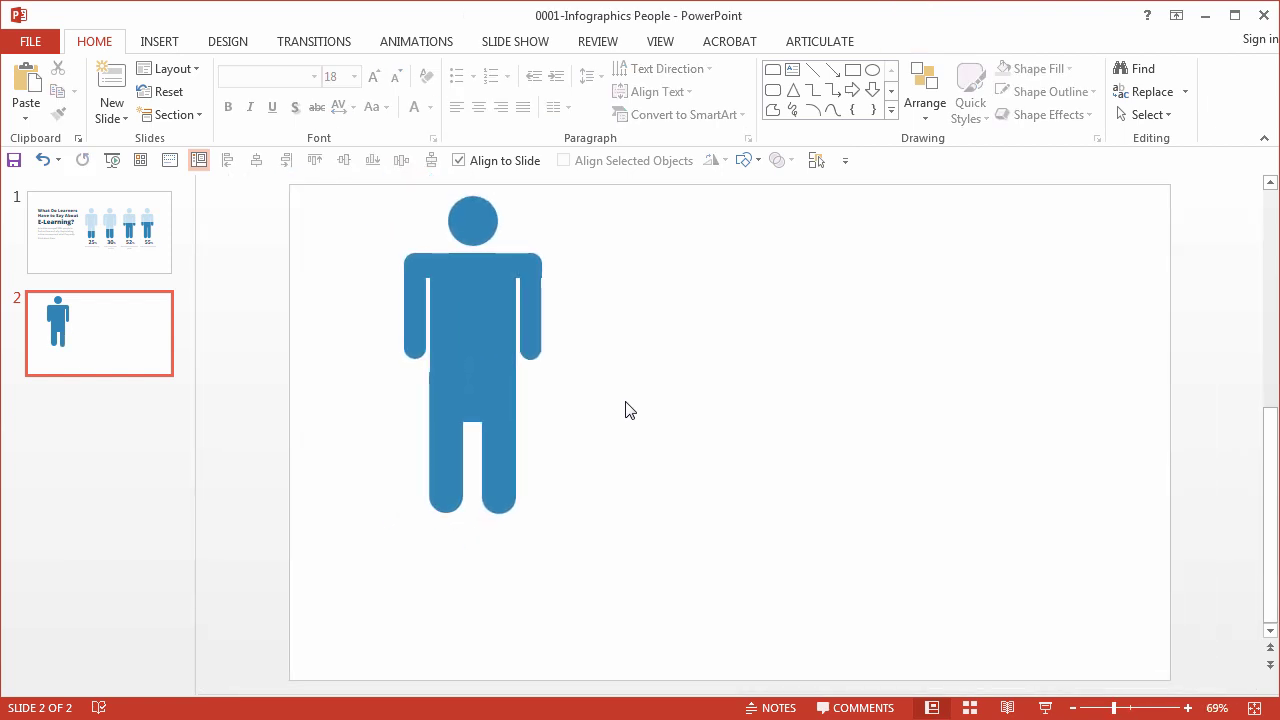
left_click(524, 279)
scroll(594, 283, "up", 3)
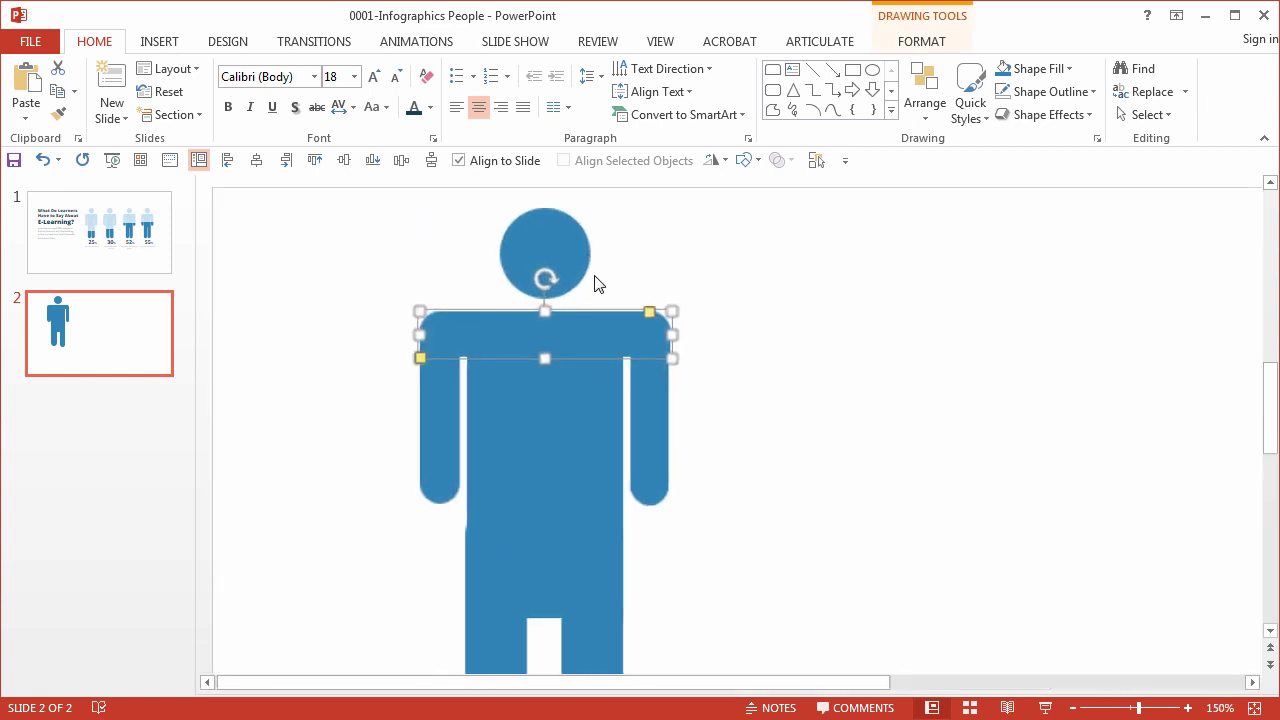
left_click(817, 335)
left_click(741, 434)
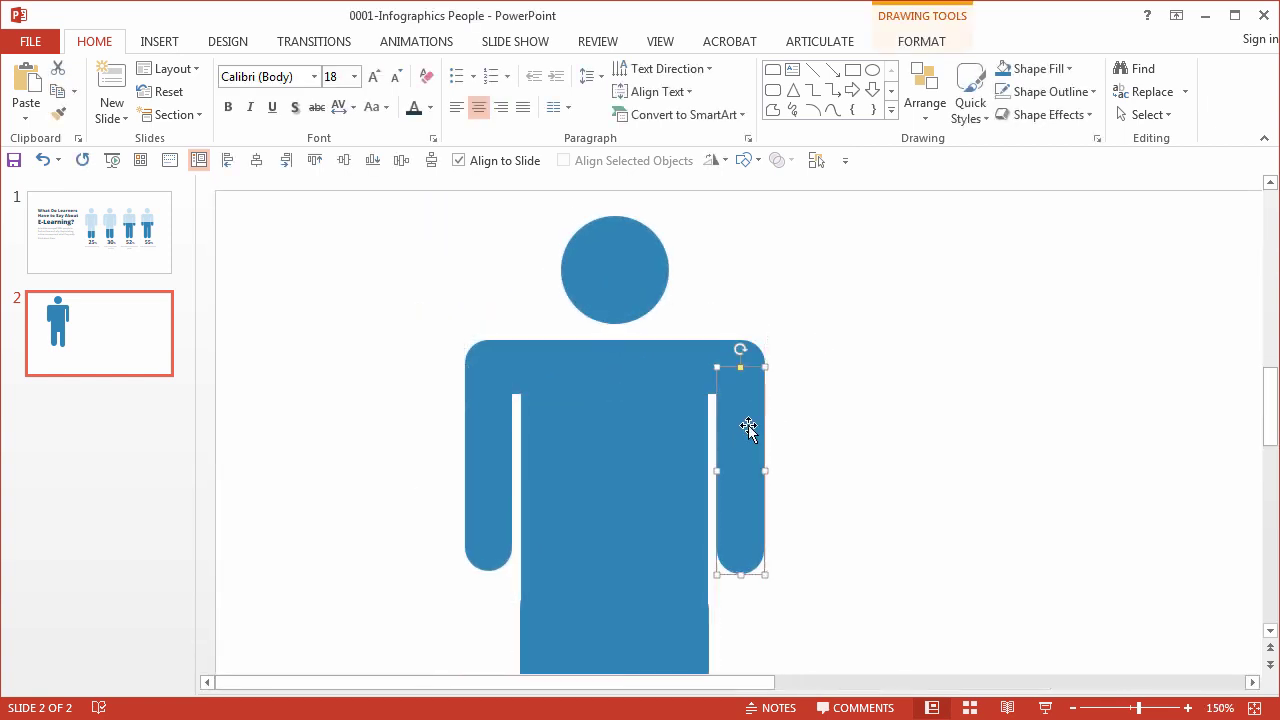
left_click(783, 414)
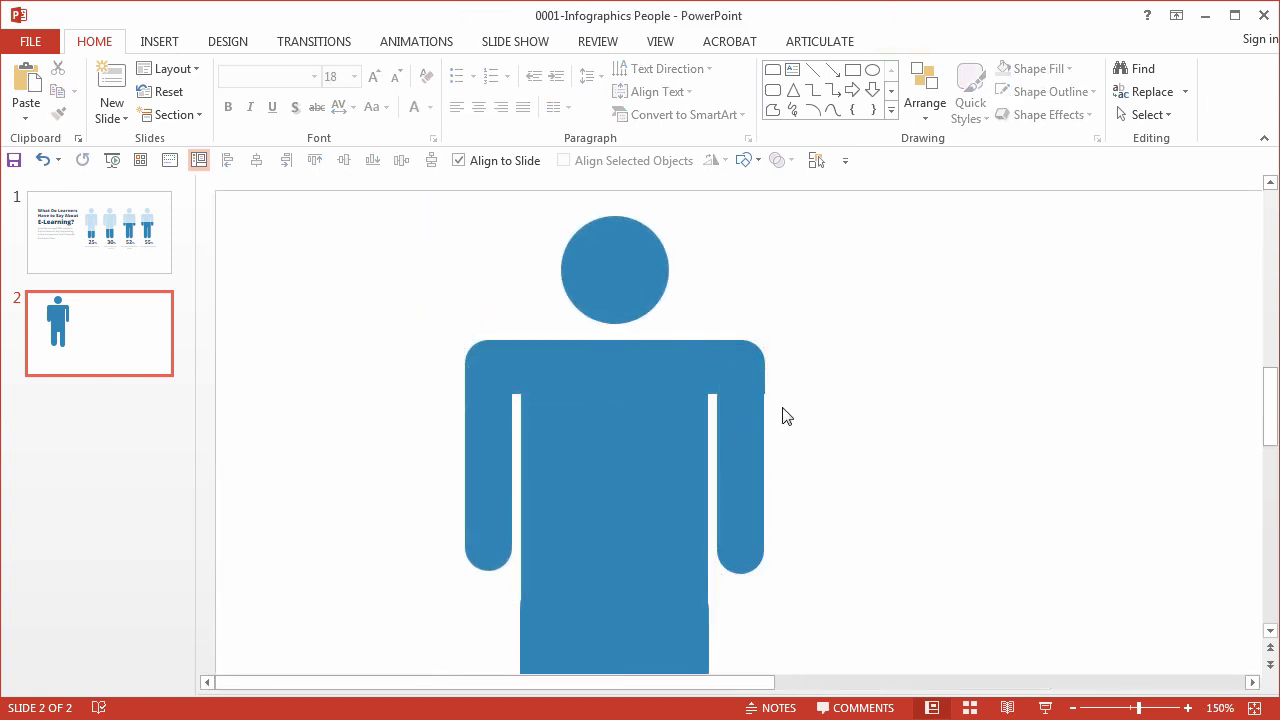
left_click_drag(913, 411, 753, 412)
left_click(880, 402)
mouse_move(481, 418)
left_mouse_down()
mouse_move(399, 417)
mouse_move(488, 419)
left_mouse_up()
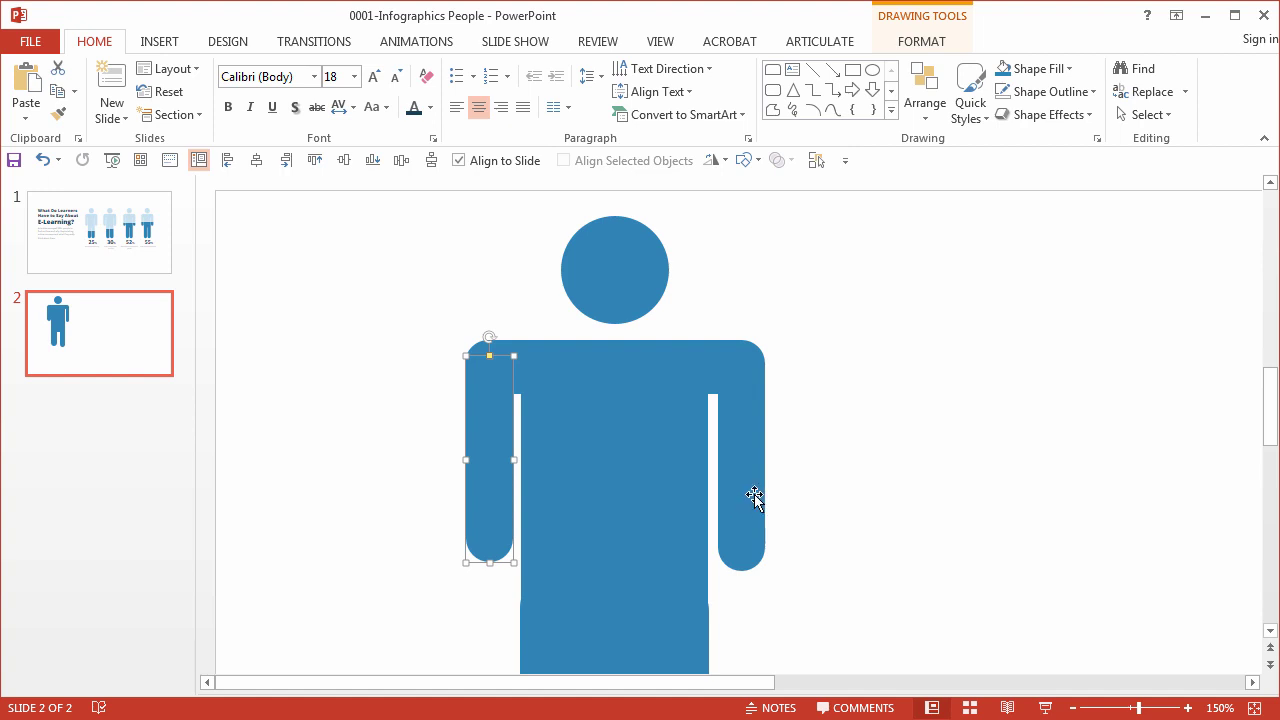
Step: Select both arms and apply Align Bottom so their ends are level
left_click(754, 497, "shift")
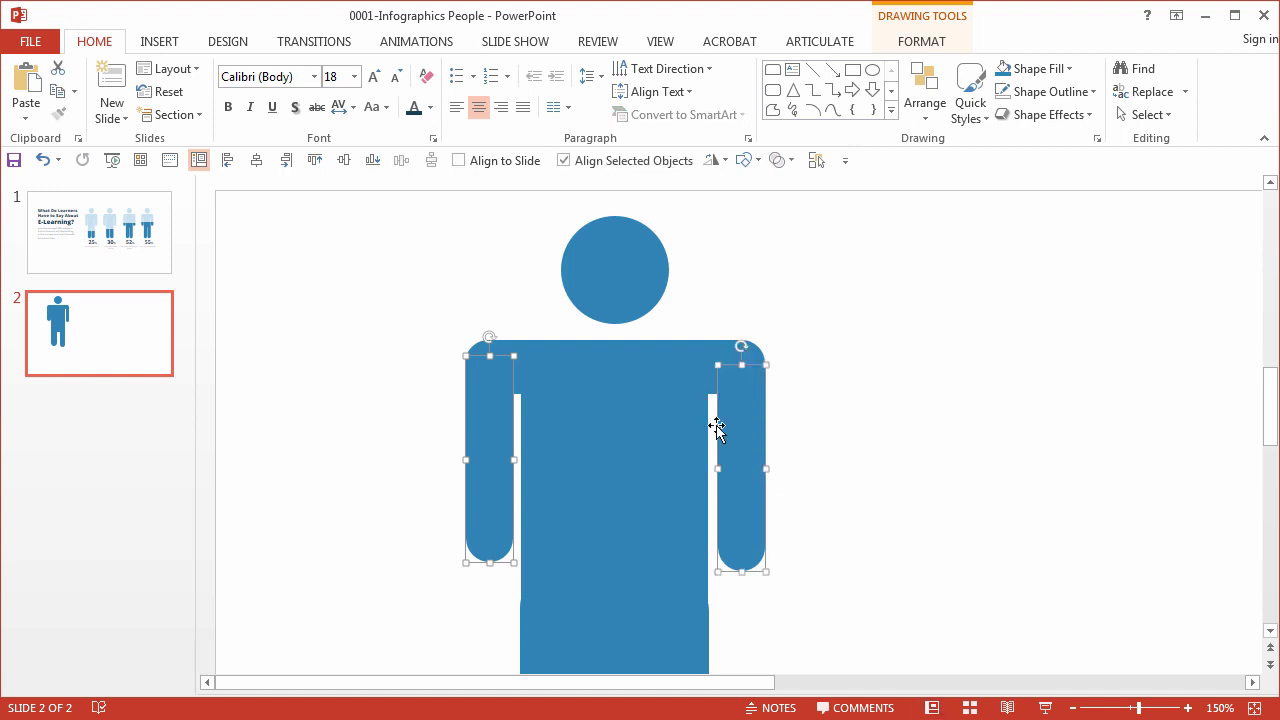
left_click(372, 160)
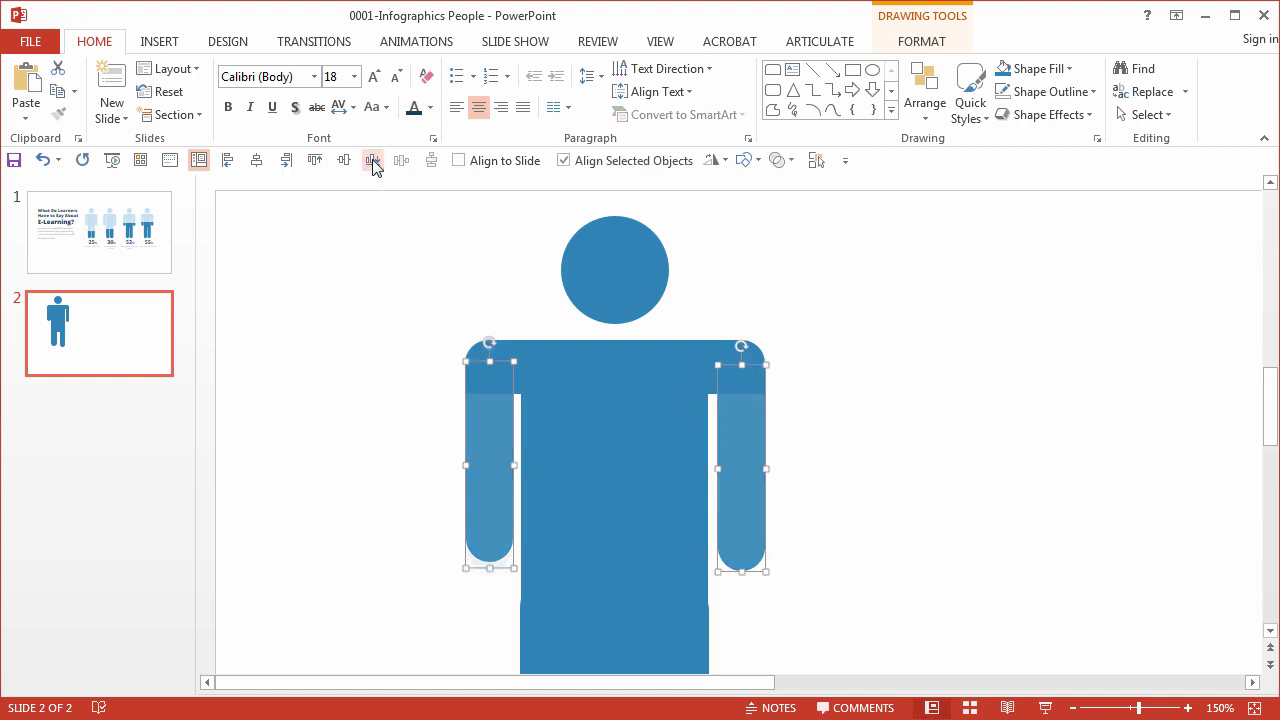
left_click(1095, 473)
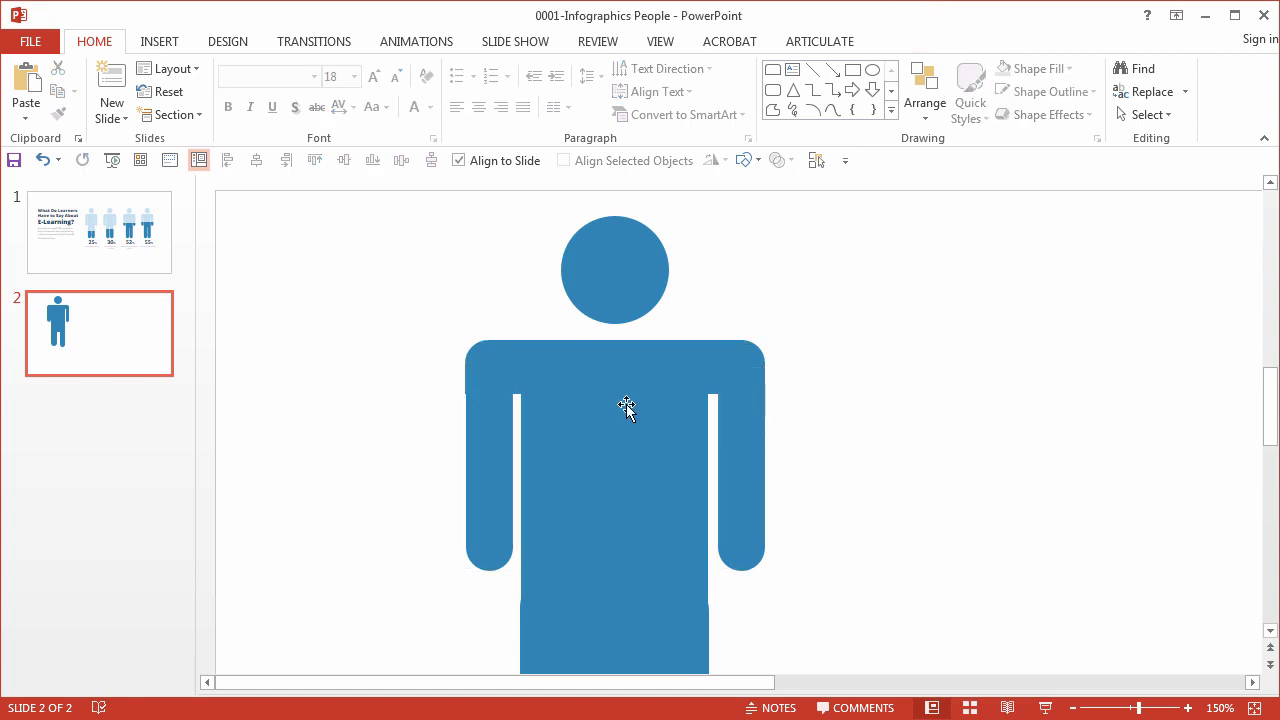
left_click(501, 433)
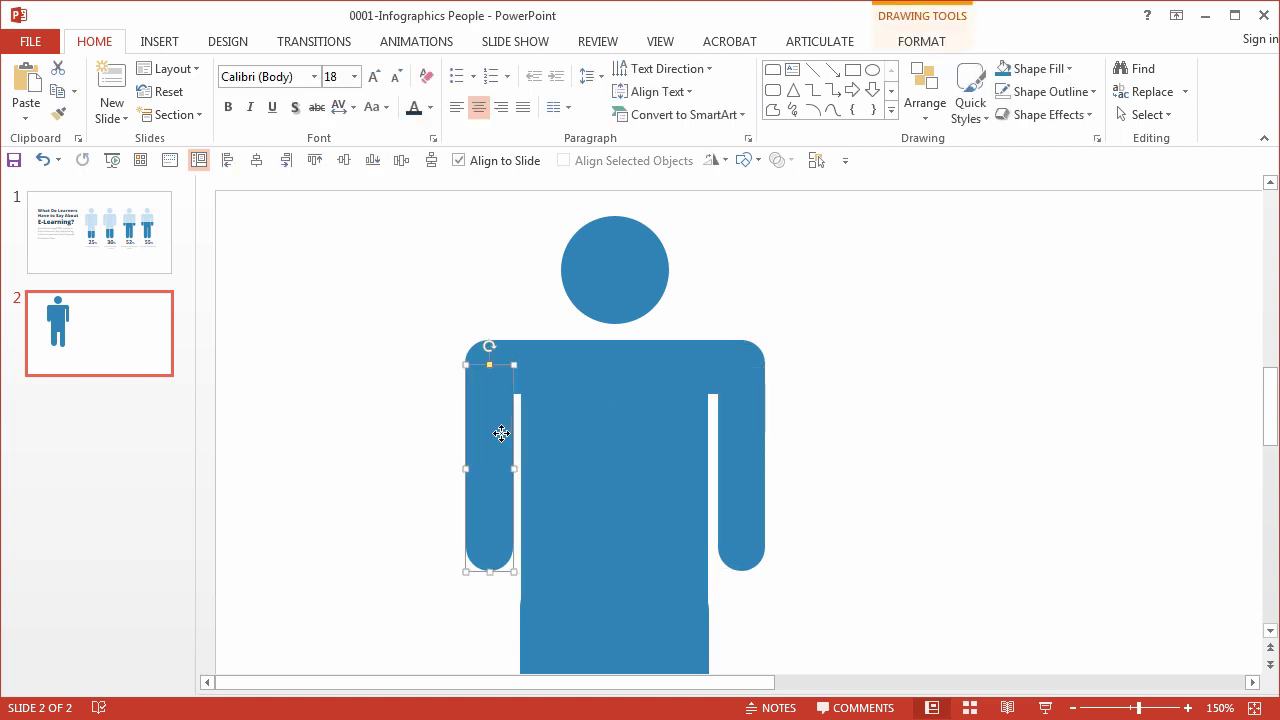
left_click(921, 347)
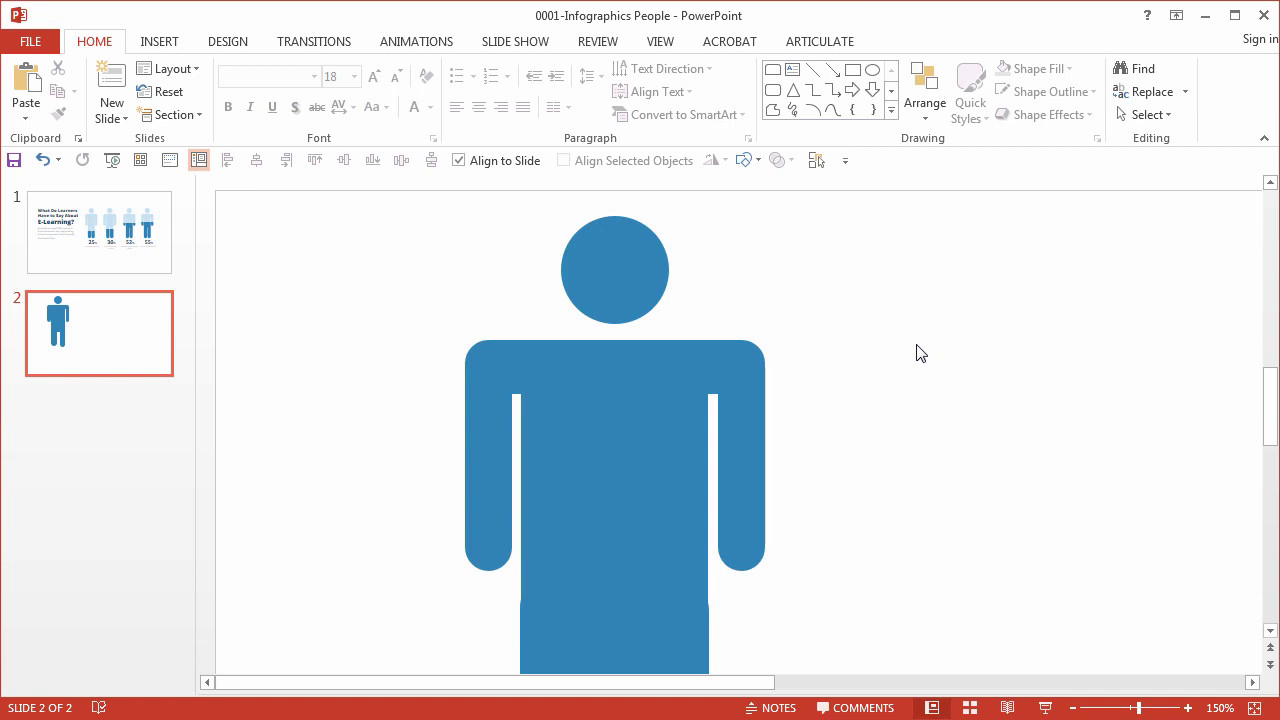
scroll(775, 410, "down", 4)
scroll(585, 384, "down", 5, "ctrl")
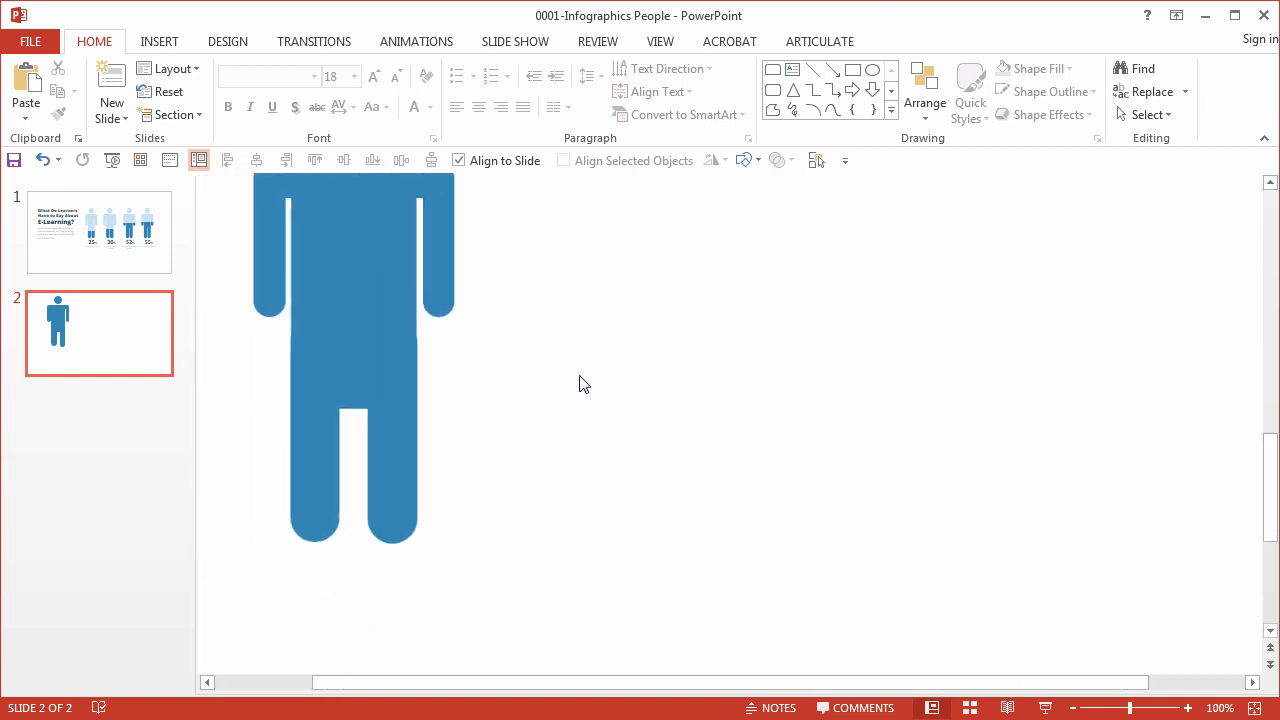
Step: Apply Align Center to the head circle, torso rectangle and shoulder bar
scroll(457, 372, "up", 2)
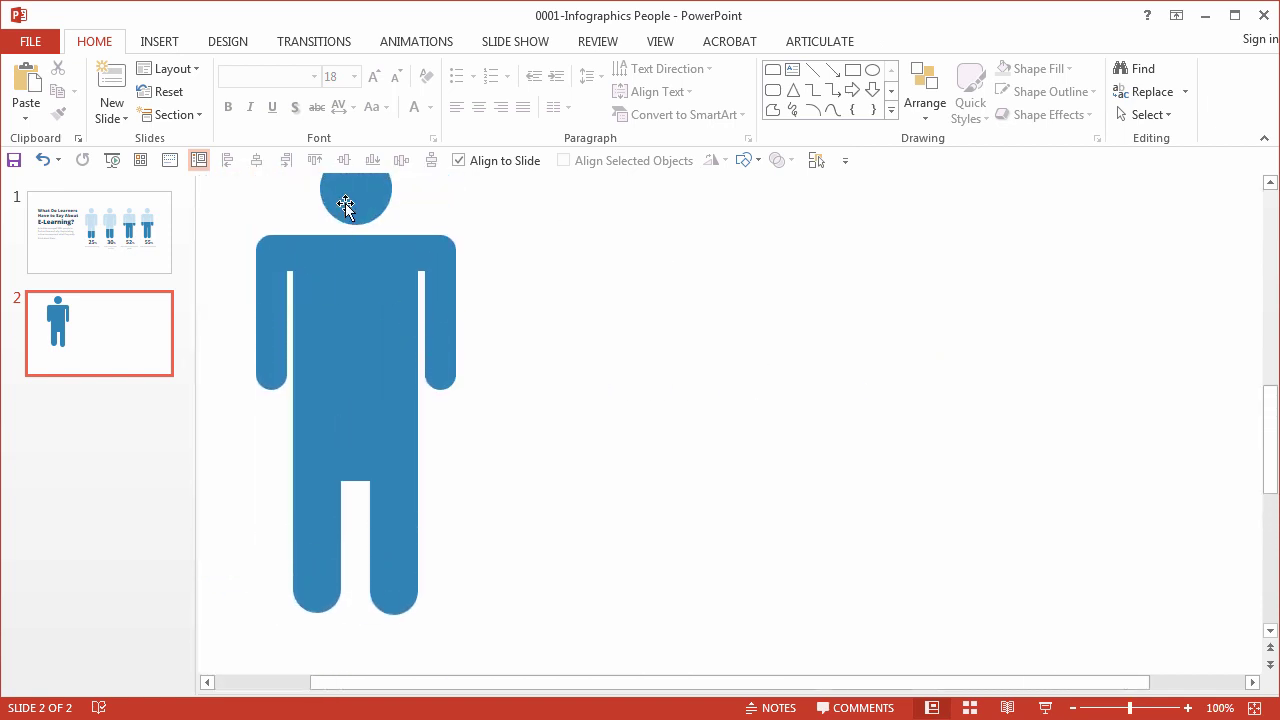
left_click(366, 210)
left_click(354, 291, "shift")
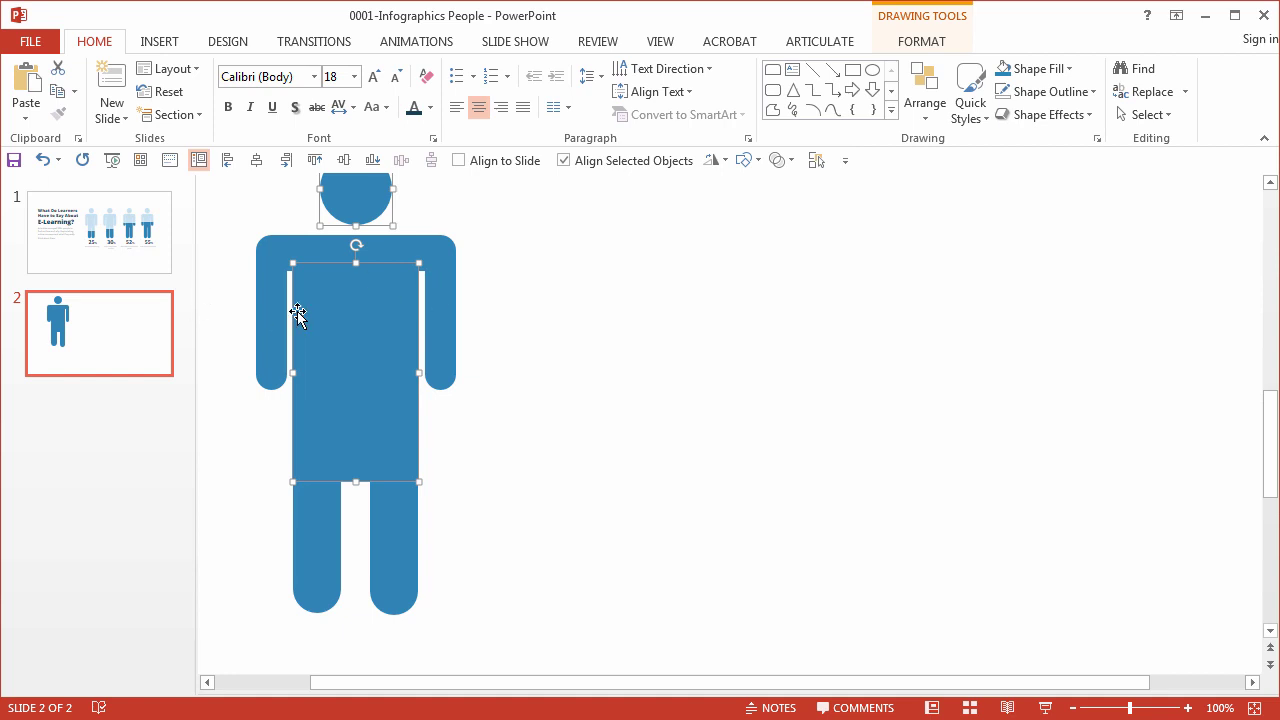
left_click(383, 246, "shift")
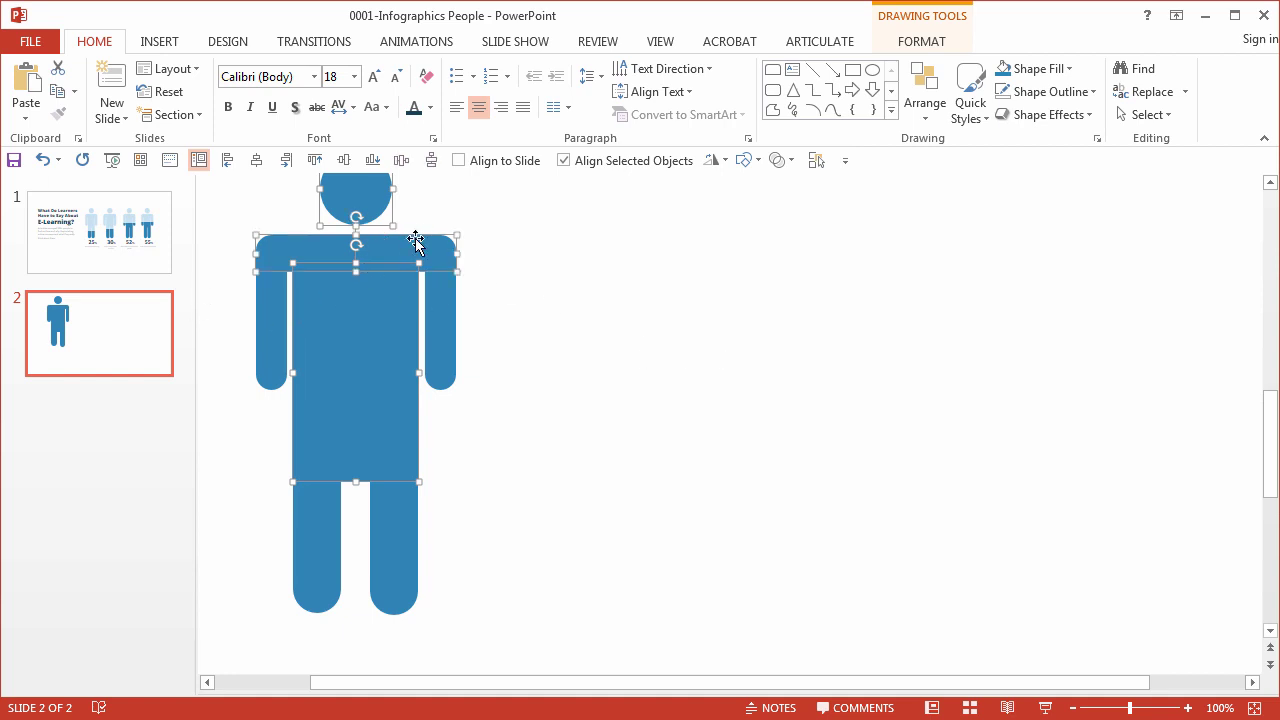
left_click(260, 168)
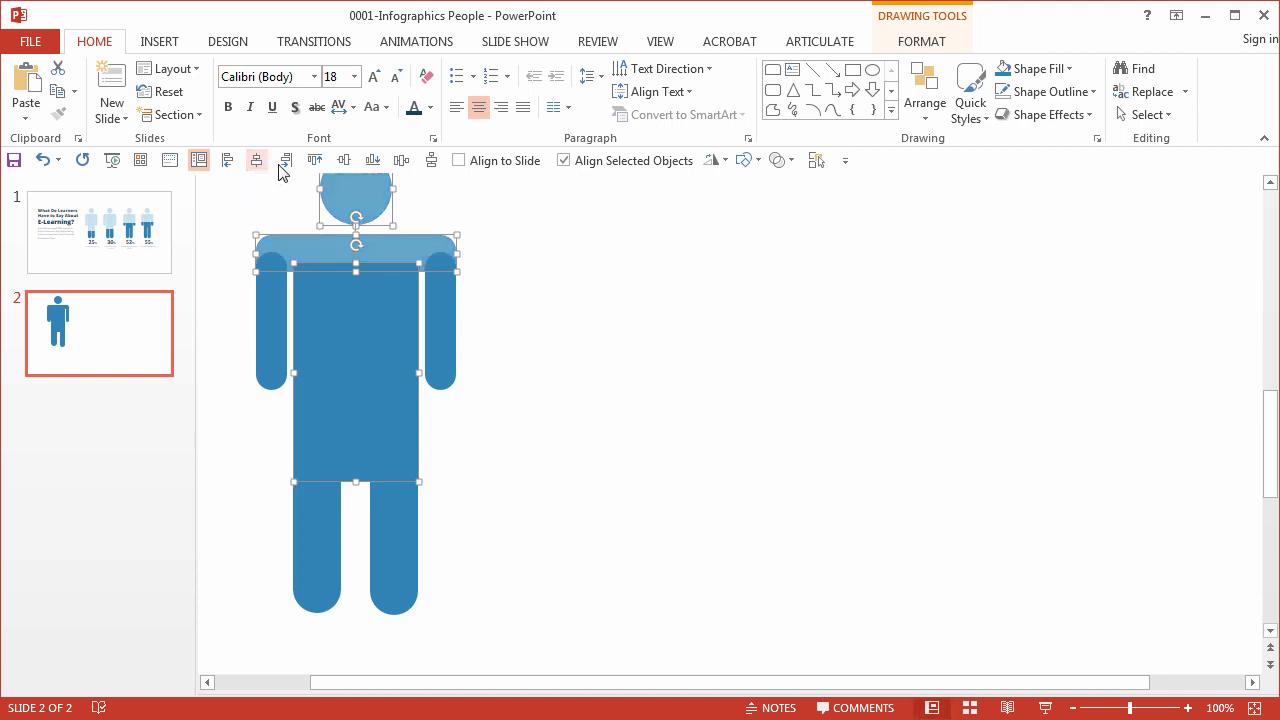
left_click(782, 292)
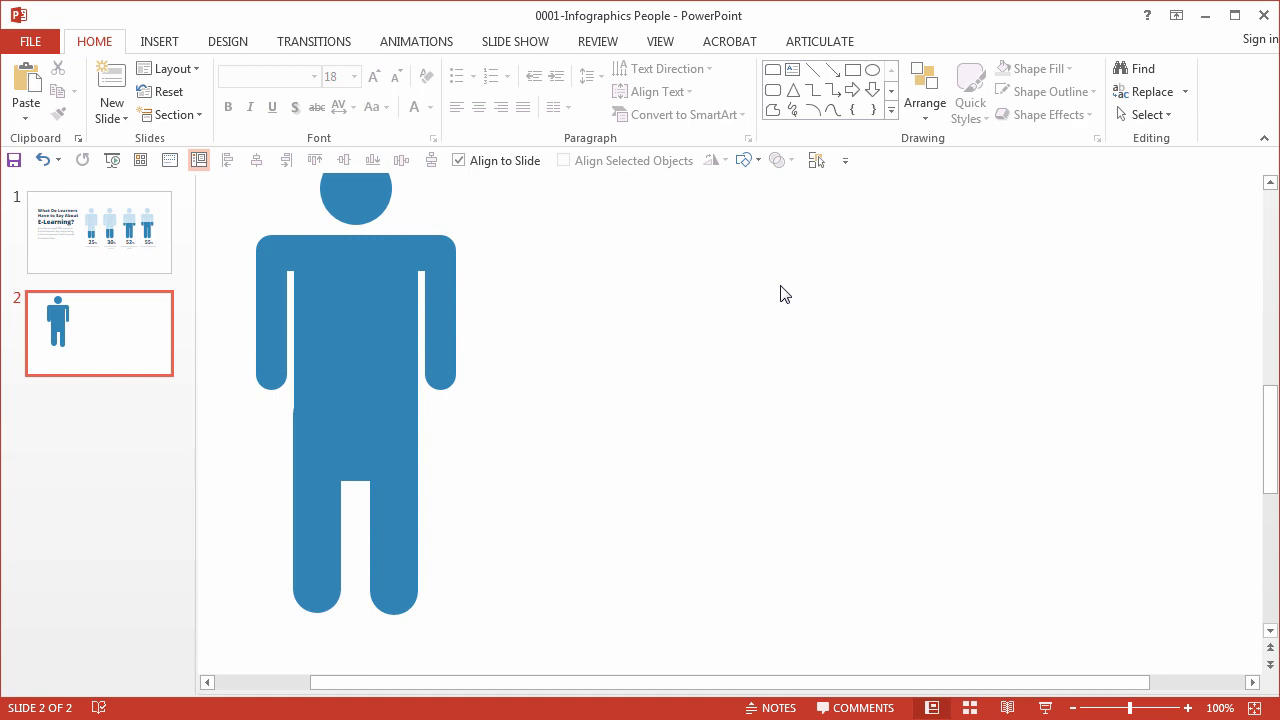
Step: Nudge the left leg slightly to the right
left_click(390, 365)
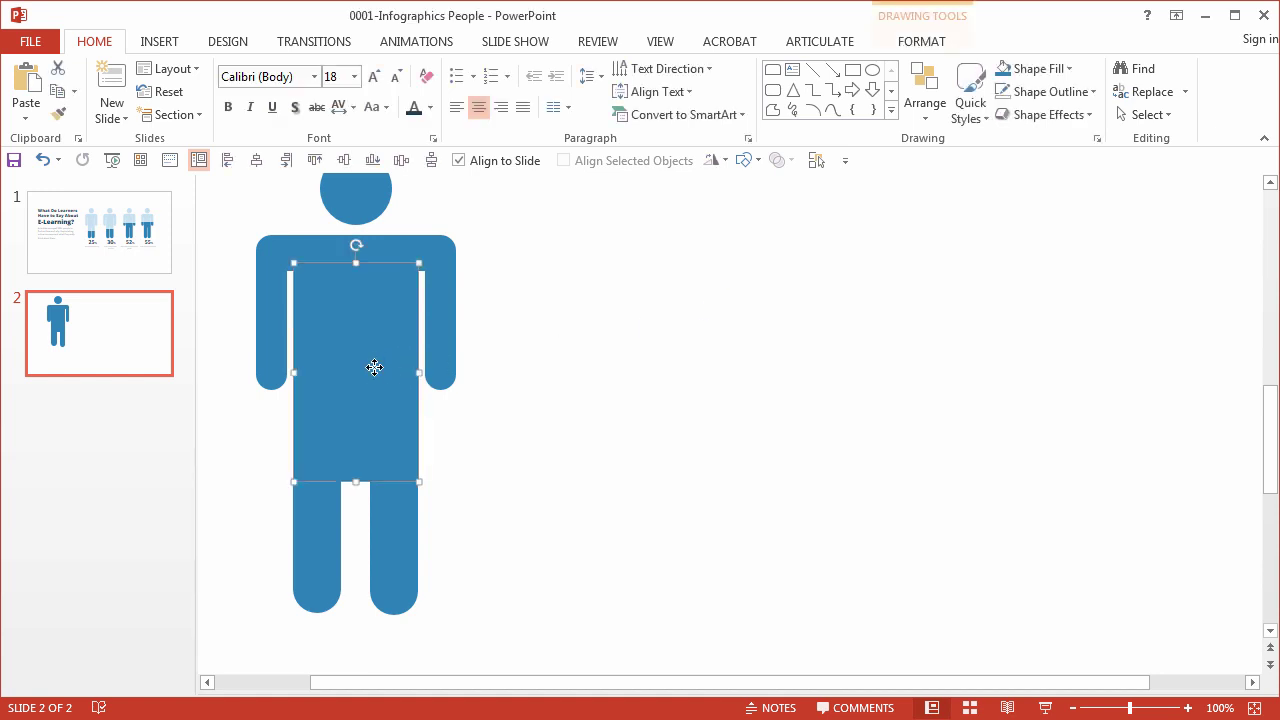
left_click(316, 519)
key("ctrl+Right")
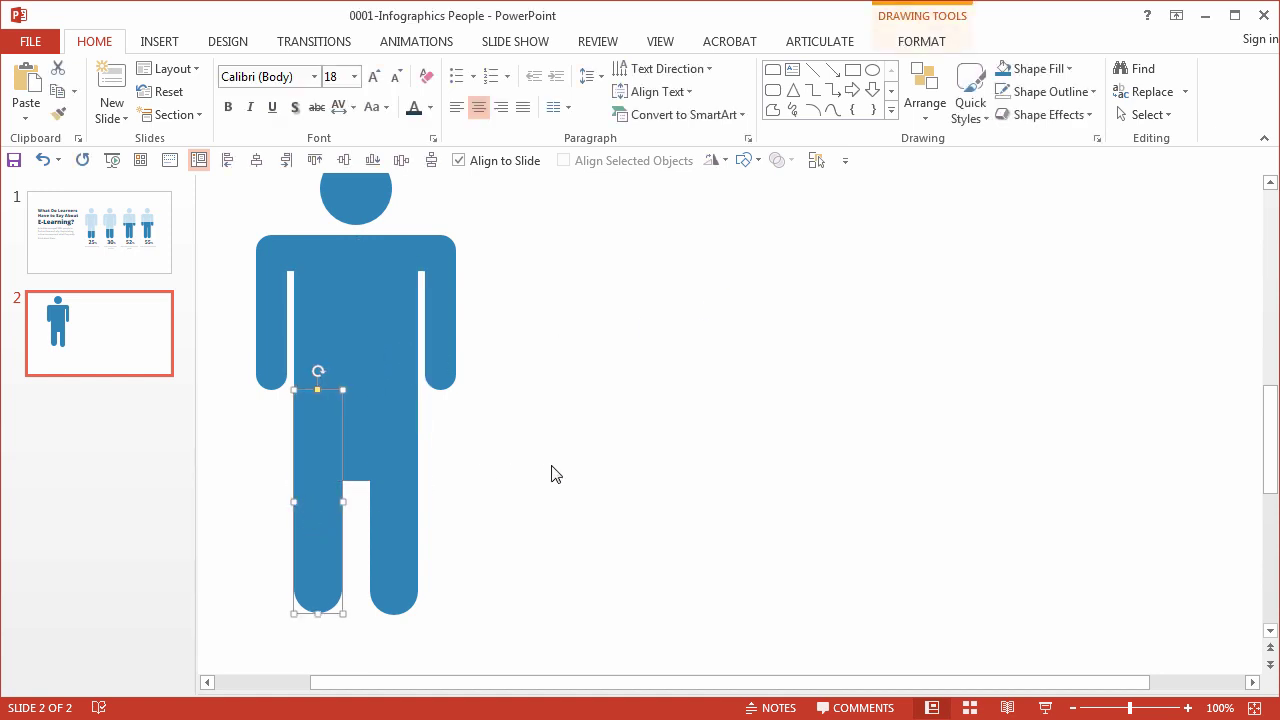
left_click(556, 474)
Step: Resize the torso from its bottom edge so it ends between the legs
left_click(349, 470)
left_click_drag(356, 481, 351, 420)
left_click(662, 429)
left_click(391, 362)
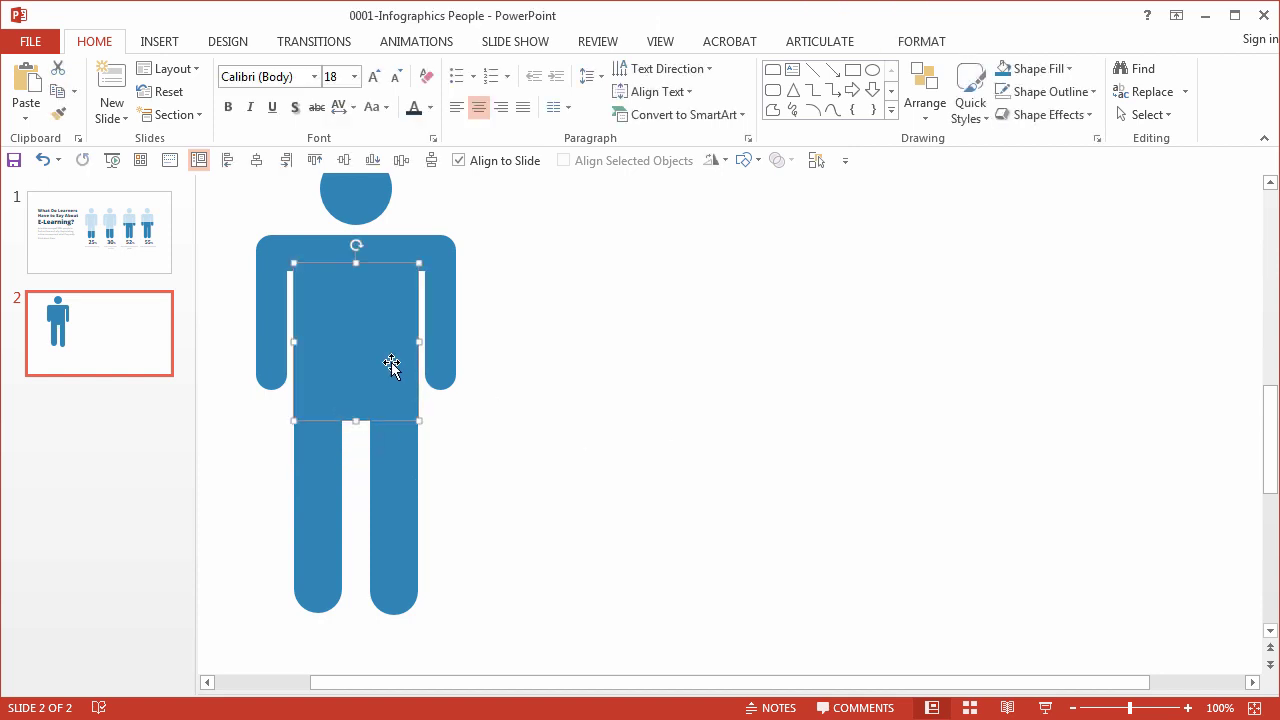
left_click_drag(356, 421, 355, 561)
left_click(663, 563)
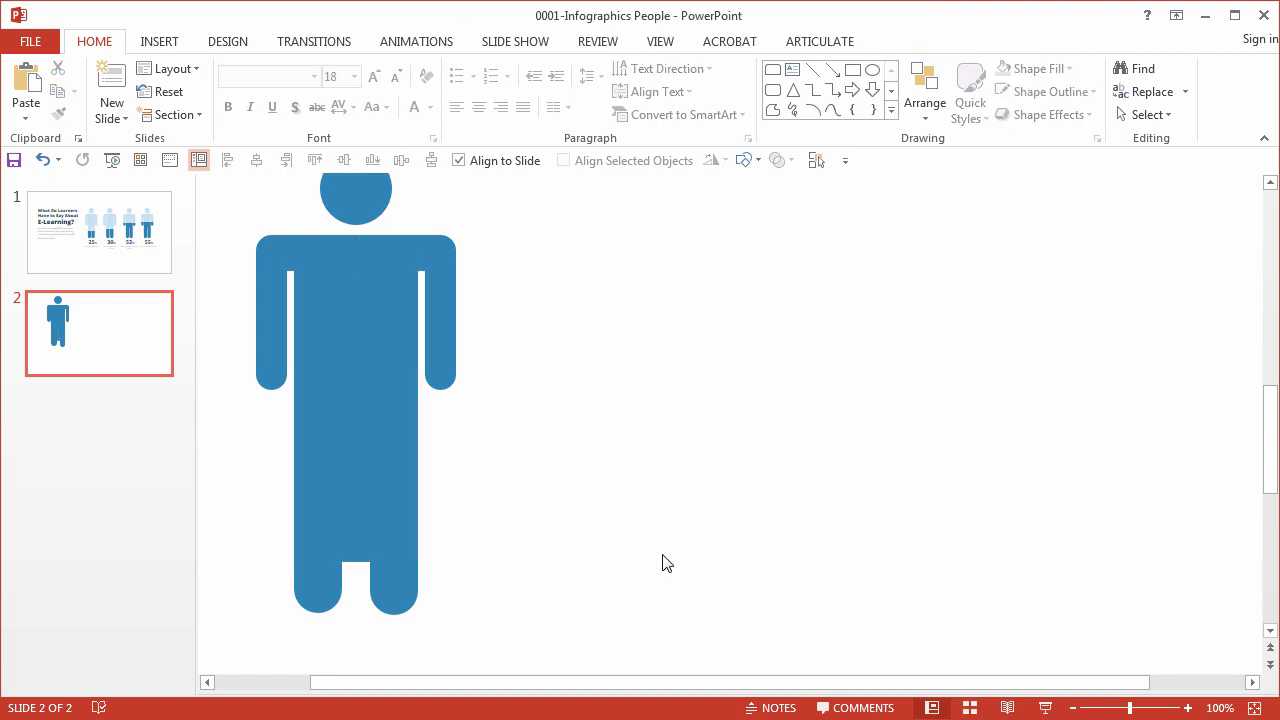
left_click(340, 495)
left_click(360, 548)
left_click_drag(357, 562, 359, 448)
left_click(563, 454)
Step: Widen both legs slightly together, then select the right leg to shift it left
left_click(400, 466)
left_click(322, 494, "shift")
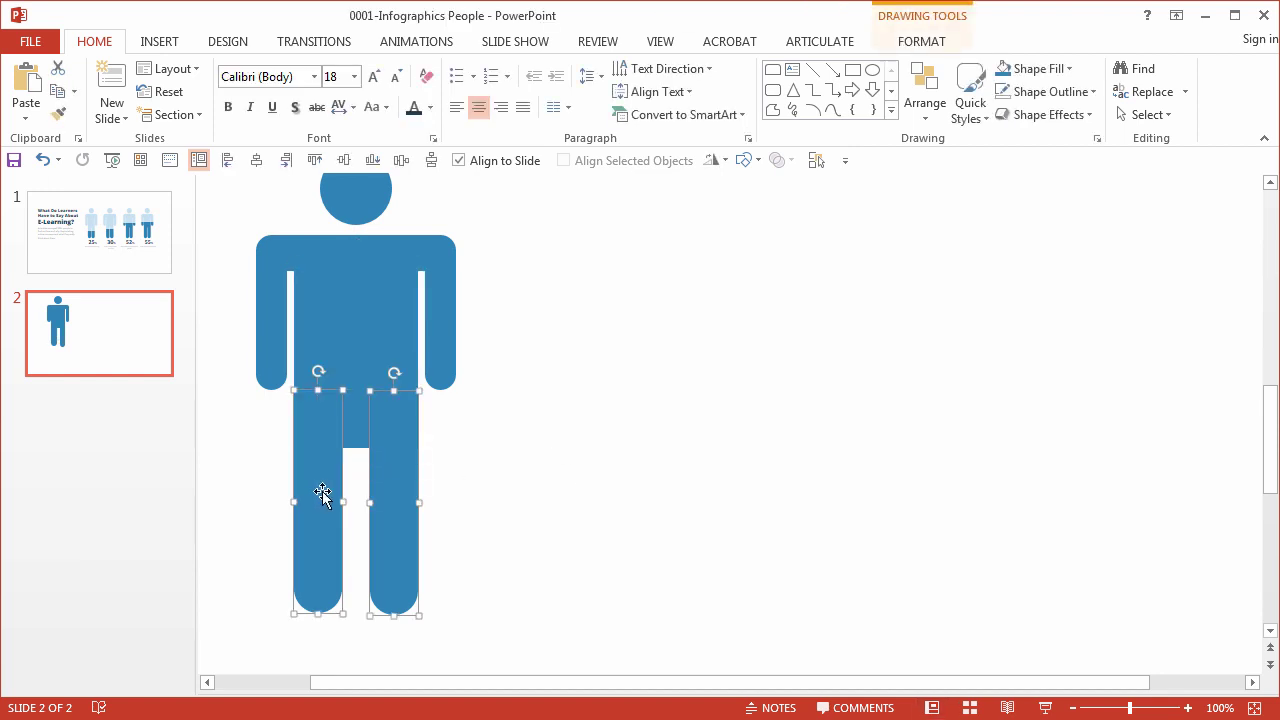
left_click_drag(420, 504, 406, 468)
left_click(477, 497)
left_click(406, 463)
Step: Zoom out and deselect the right leg to view the complete blue figure
scroll(589, 446, "down", 3)
left_click(639, 426)
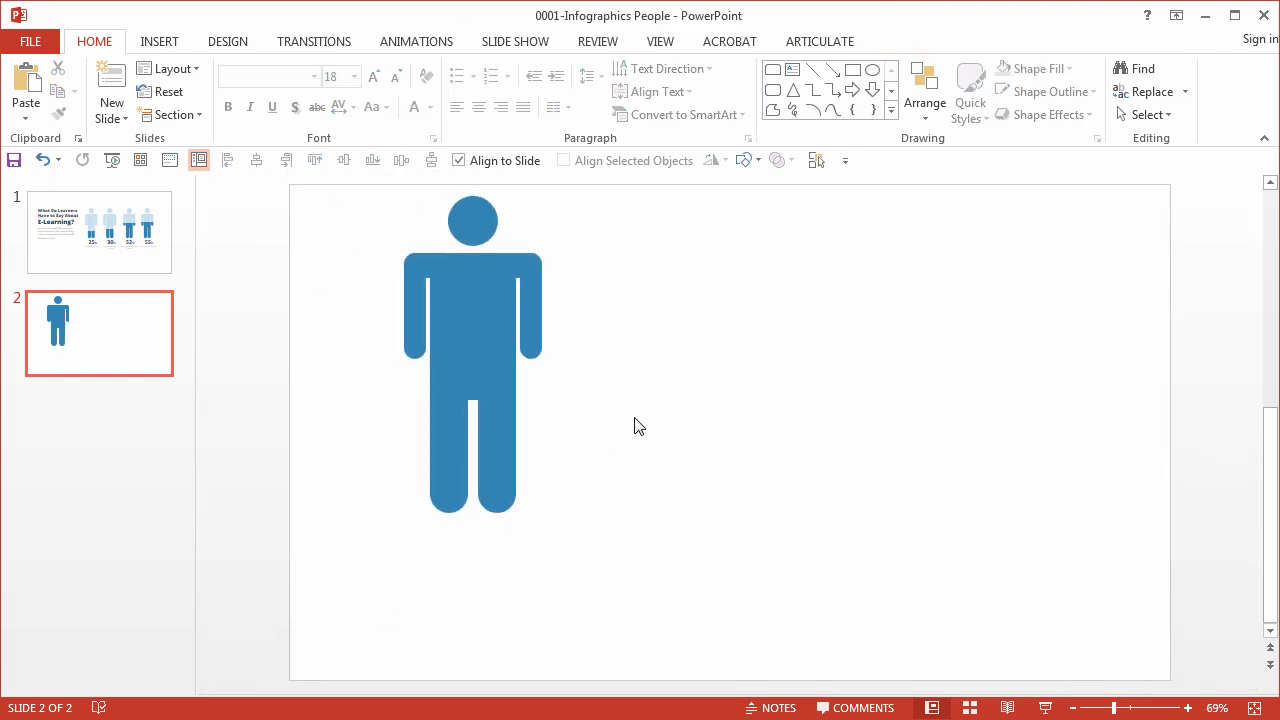